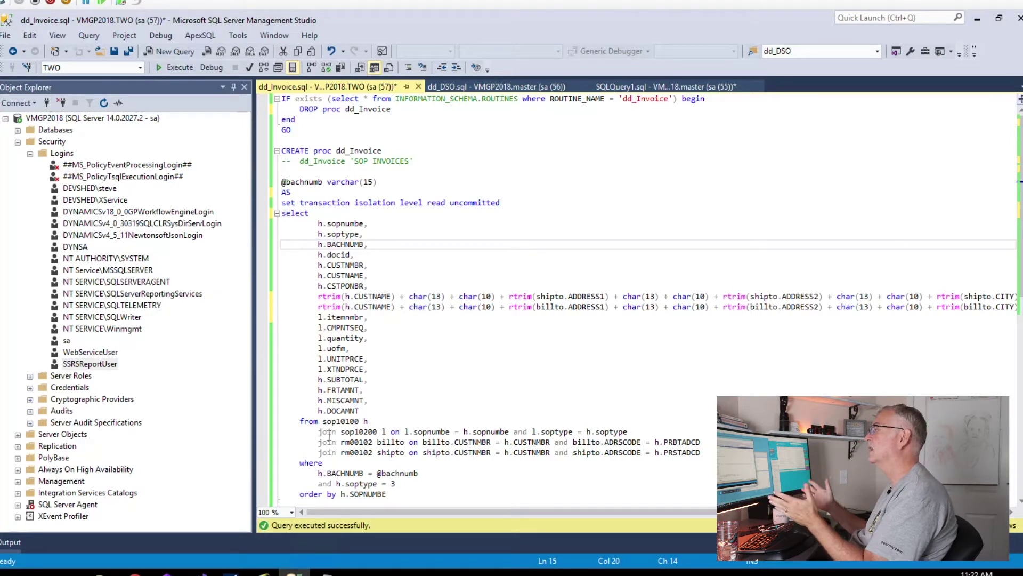
- Highlight the header table and line-item join in the dd_Invoice procedure script
{"action": "left_click_drag", "start_coordinate": [343, 421], "coordinate": [359, 433]}
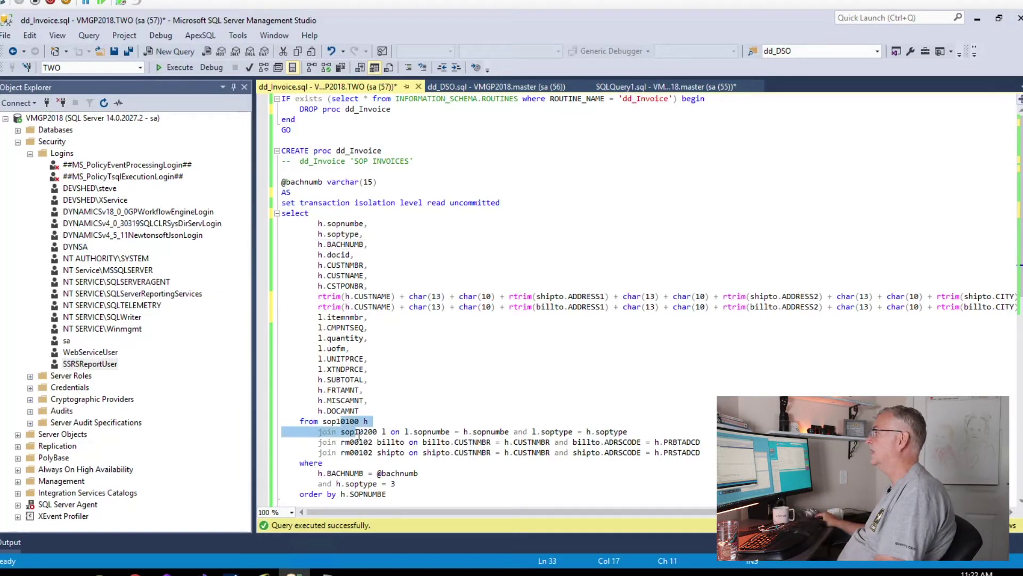
{"action": "left_click", "coordinate": [426, 402]}
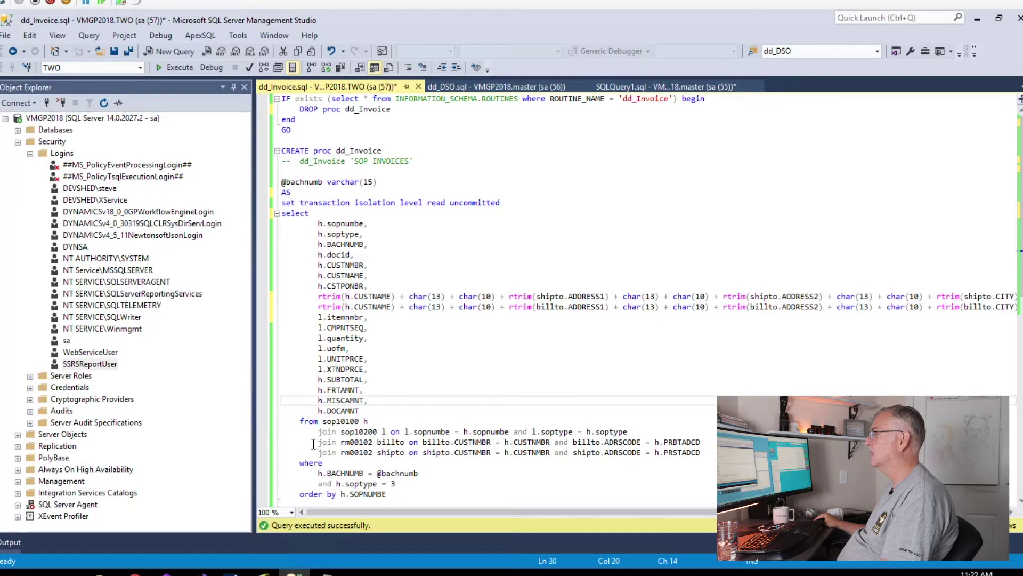
{"action": "left_click_drag", "start_coordinate": [319, 442], "coordinate": [332, 452]}
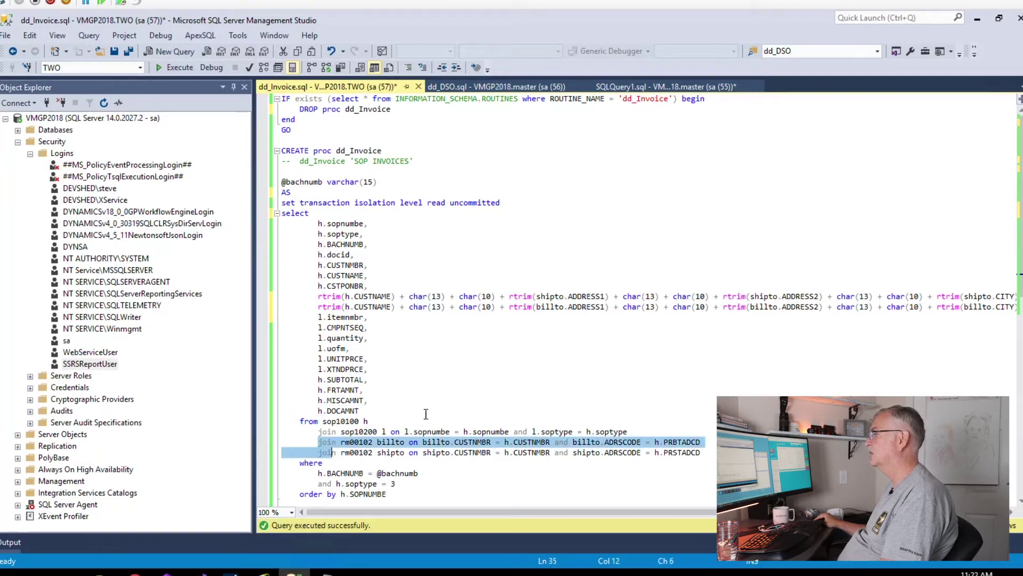
{"action": "left_click", "coordinate": [388, 431]}
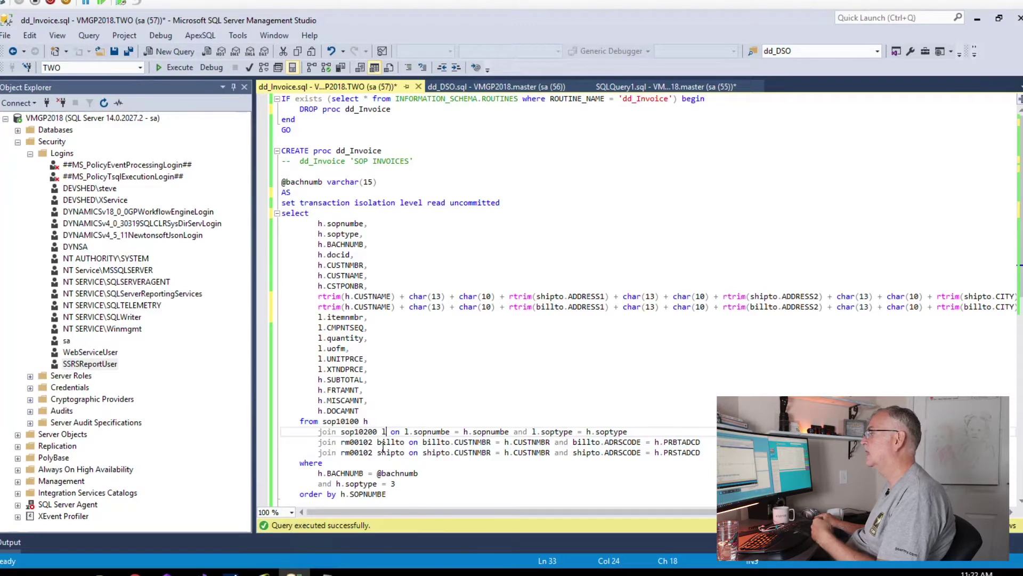
{"action": "key", "text": "Down"}
{"action": "key", "text": "Down"}
{"action": "double_click", "coordinate": [390, 453]}
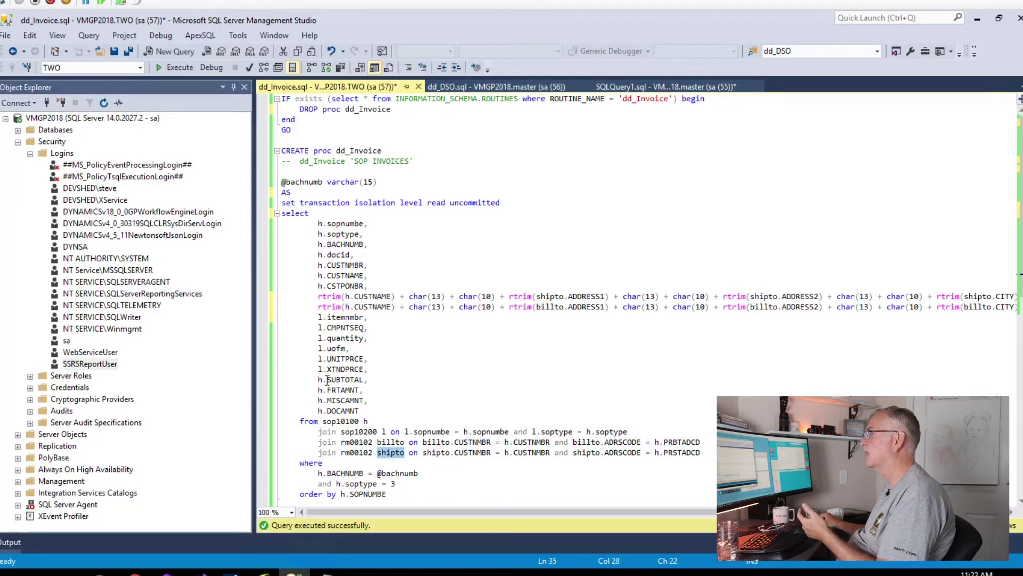
{"action": "left_click_drag", "start_coordinate": [270, 296], "coordinate": [270, 315]}
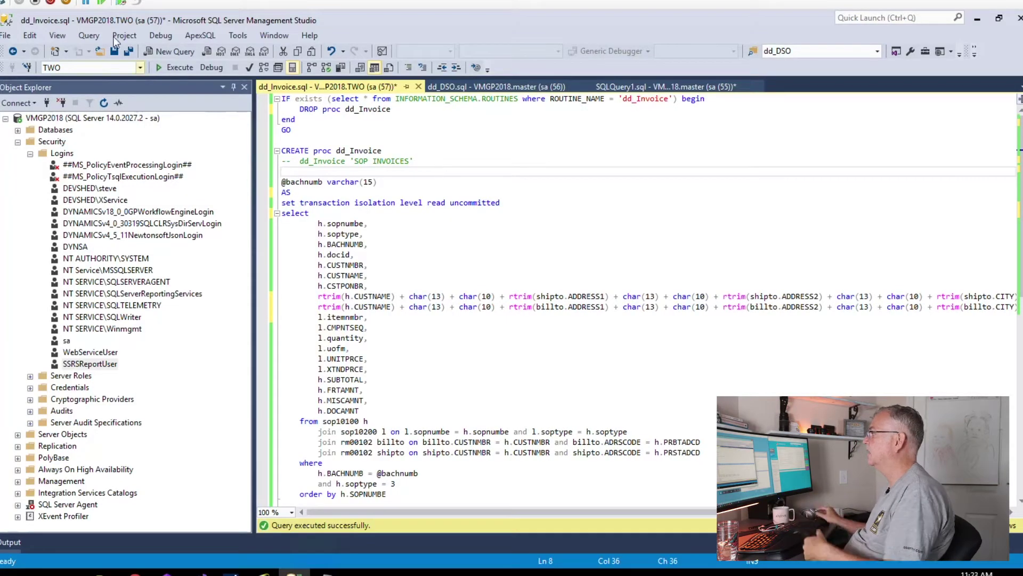
- Save the dd_Invoice script and reopen the report portal at its Data Sources folder
{"action": "left_click", "coordinate": [115, 50]}
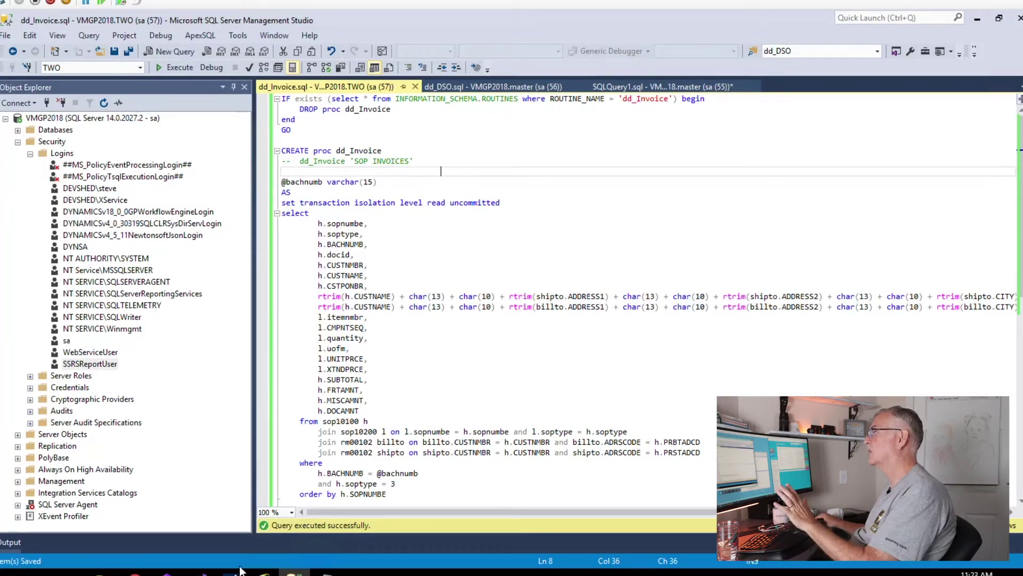
{"action": "mouse_move", "coordinate": [135, 572]}
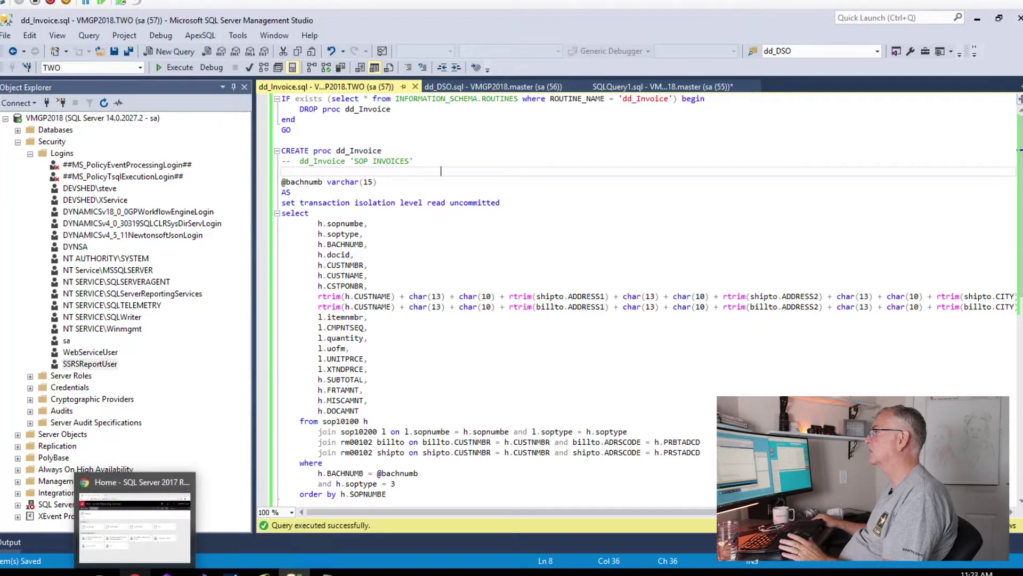
{"action": "left_click", "coordinate": [131, 545]}
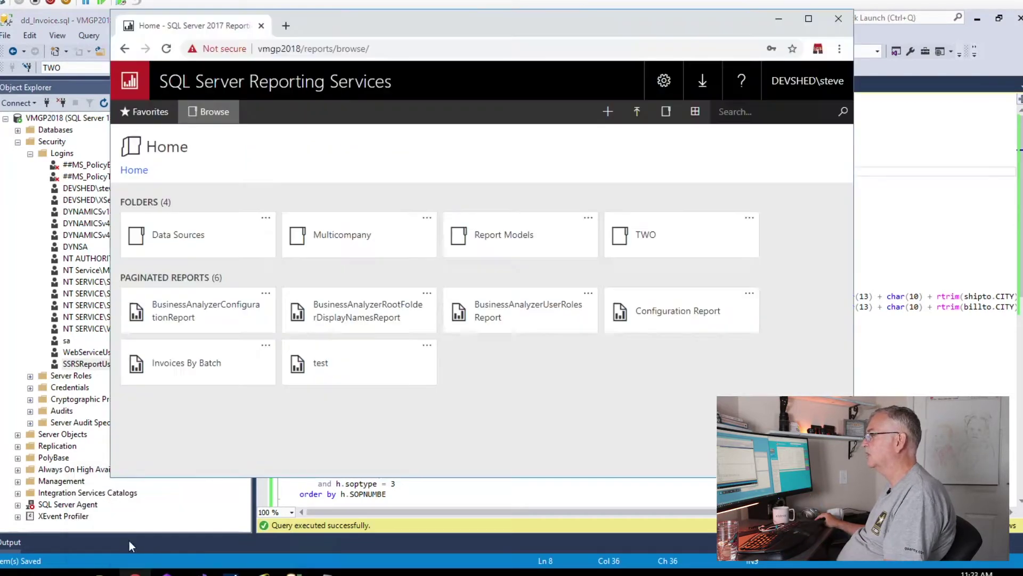
{"action": "left_click", "coordinate": [839, 18]}
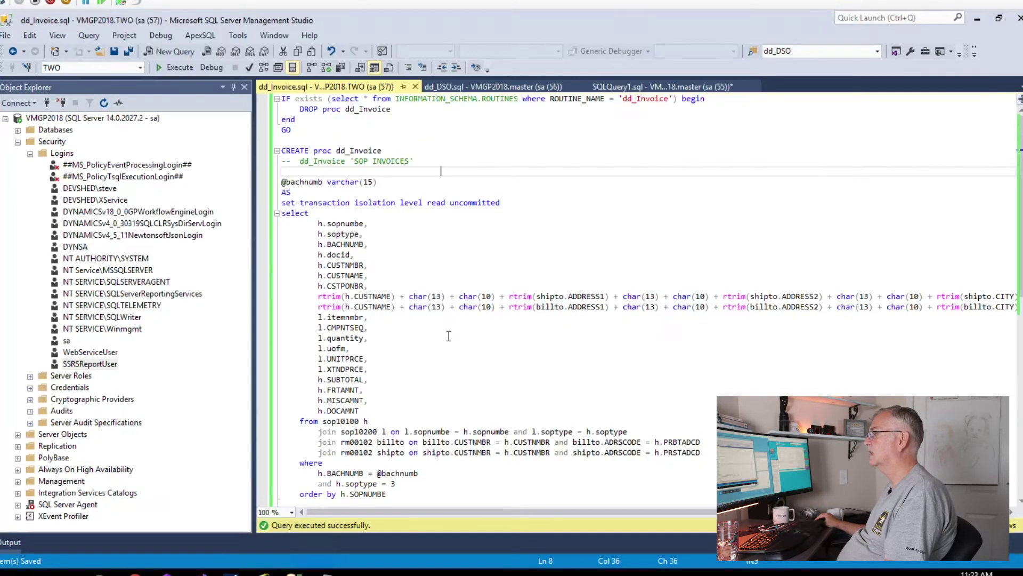
{"action": "right_click", "coordinate": [135, 572]}
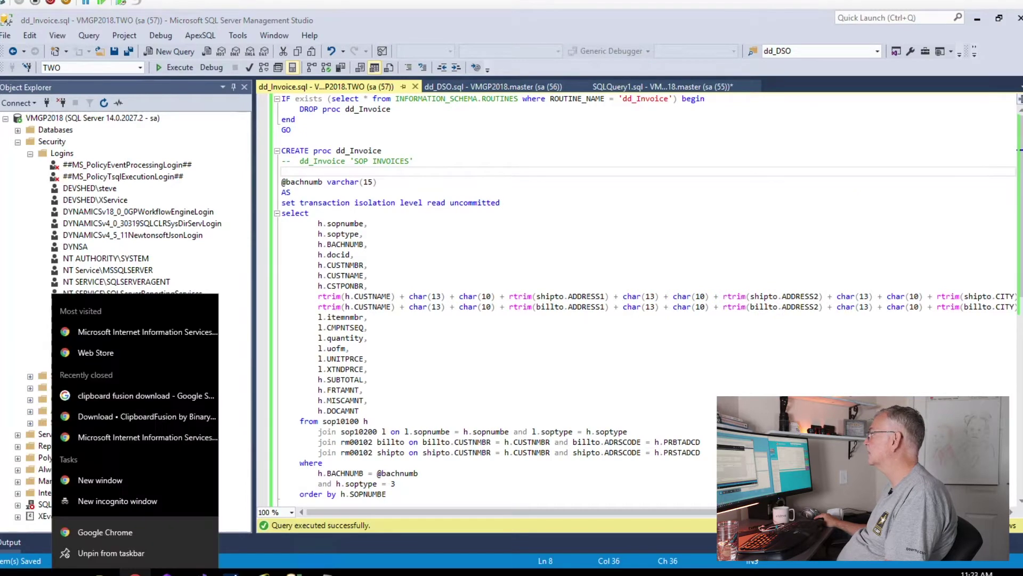
{"action": "left_click", "coordinate": [105, 532]}
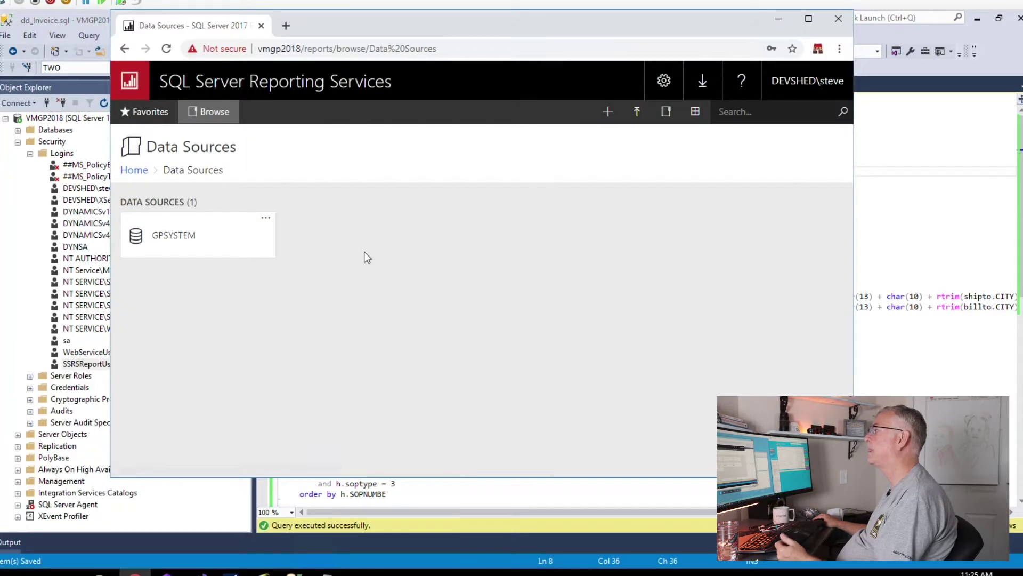
{"action": "left_click", "coordinate": [604, 119]}
- Name the new data source TWO and paste in the TWO database connection string
{"action": "left_click", "coordinate": [563, 222]}
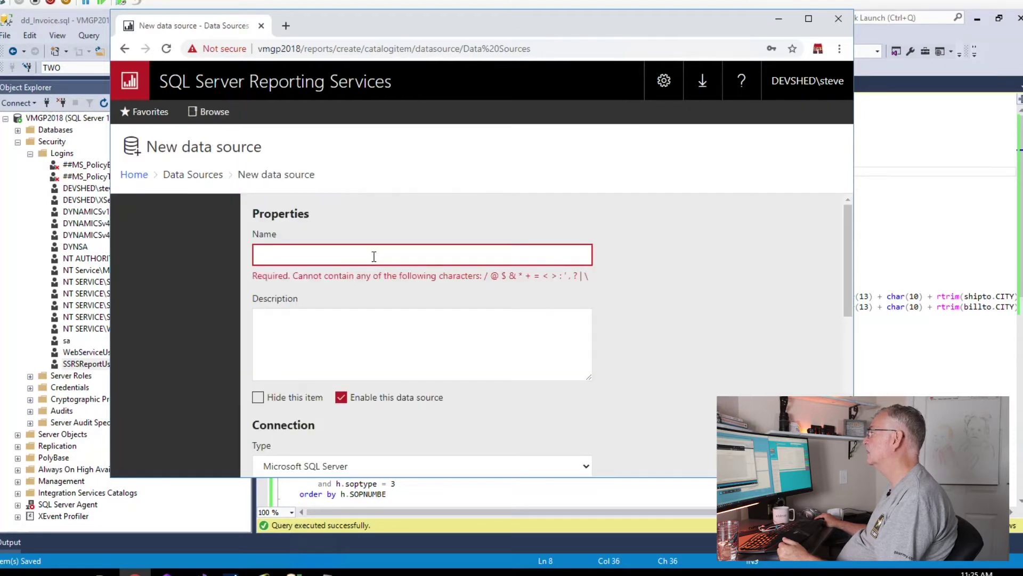
{"action": "type", "text": "TWO"}
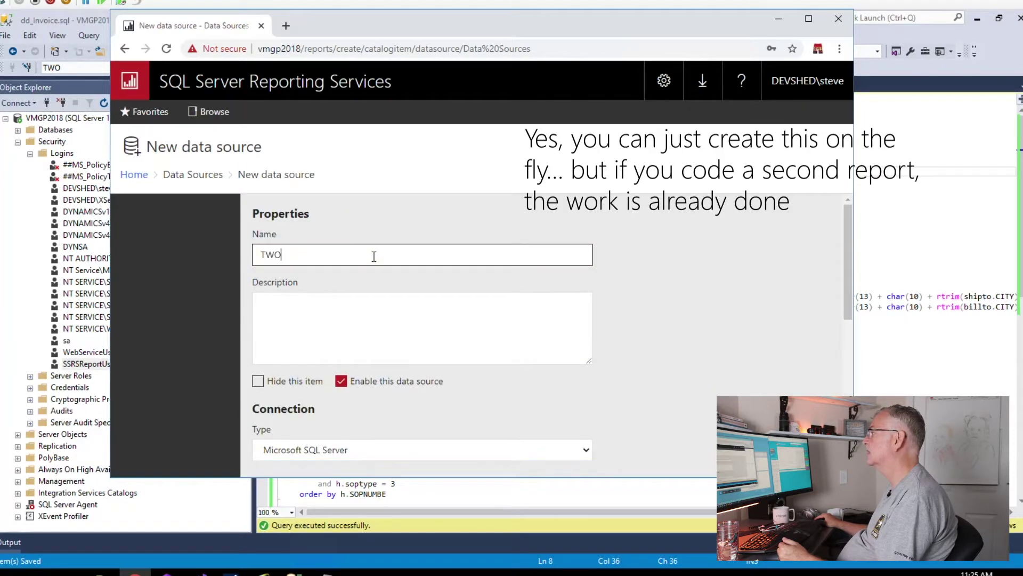
{"action": "scroll", "coordinate": [642, 331], "scroll_direction": "down", "scroll_amount": 1}
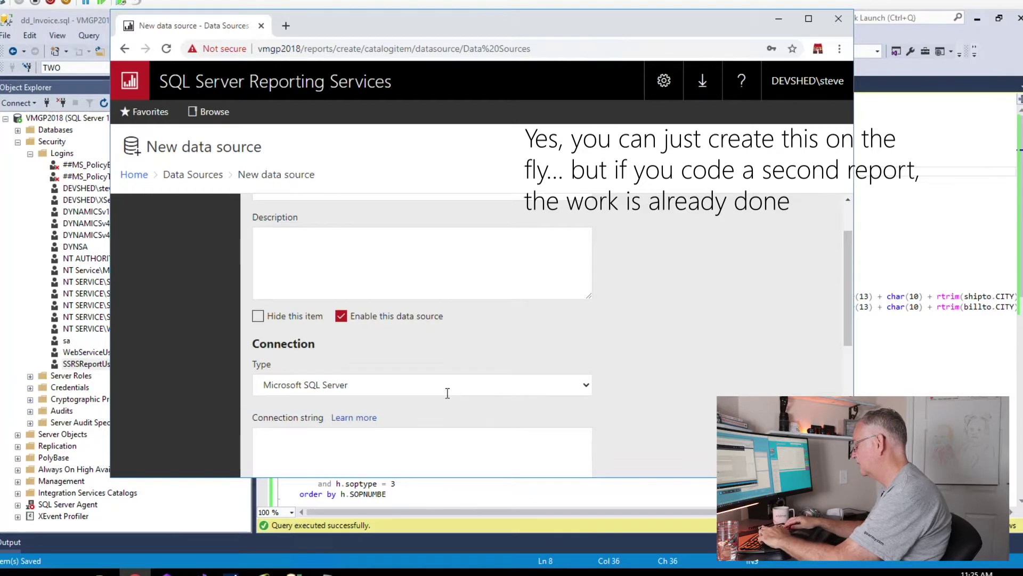
{"action": "scroll", "coordinate": [334, 365], "scroll_direction": "down", "scroll_amount": 2}
{"action": "left_click", "coordinate": [323, 335]}
{"action": "type", "text": "Data Source=vmgp2018;Initial Catalog=TWO"}
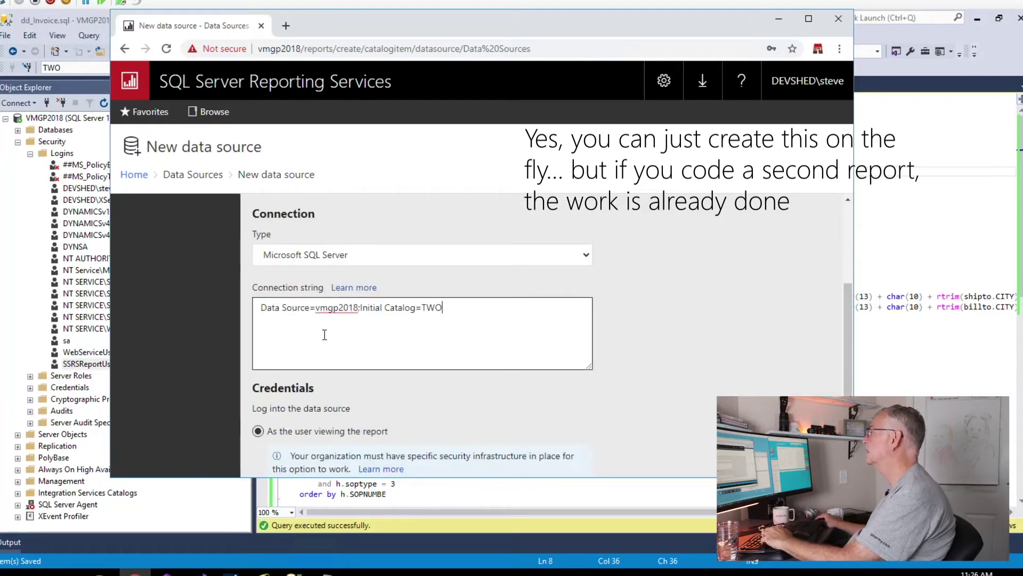
{"action": "left_click", "coordinate": [638, 341]}
- Use stored credentials, entering the login user name and the account password
{"action": "scroll", "coordinate": [437, 414], "scroll_direction": "down", "scroll_amount": 3}
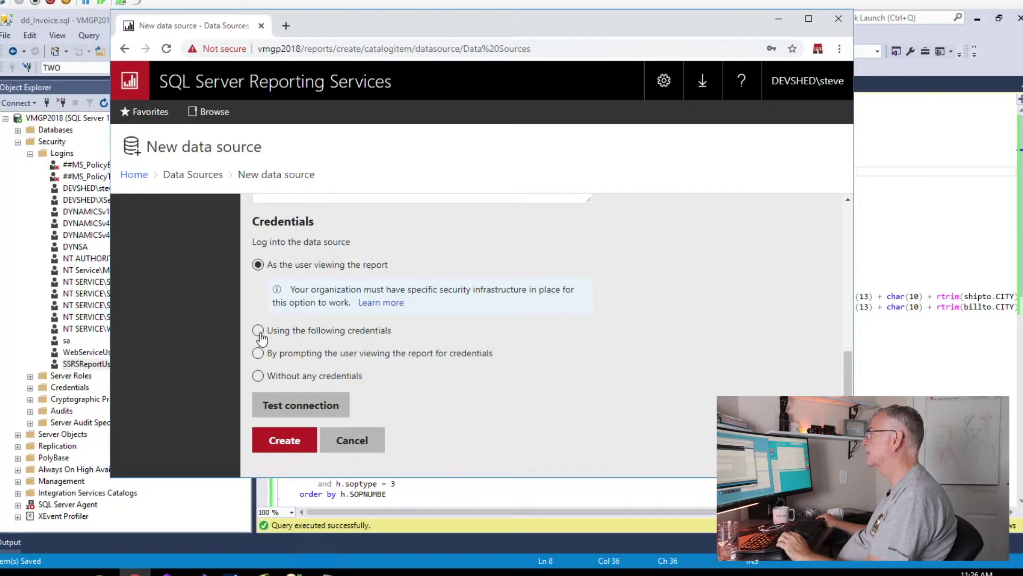
{"action": "left_click", "coordinate": [273, 333]}
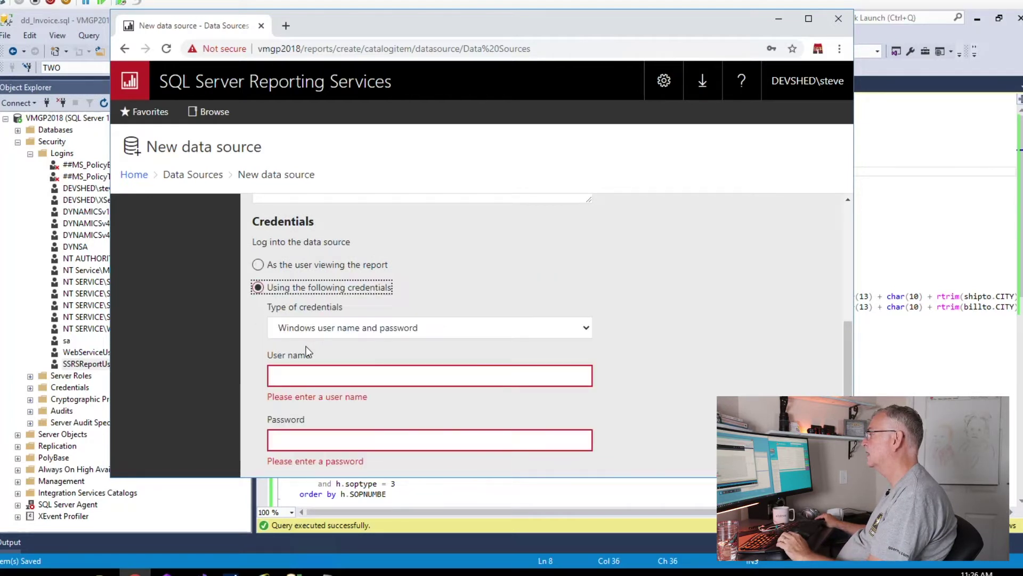
{"action": "left_click", "coordinate": [311, 372]}
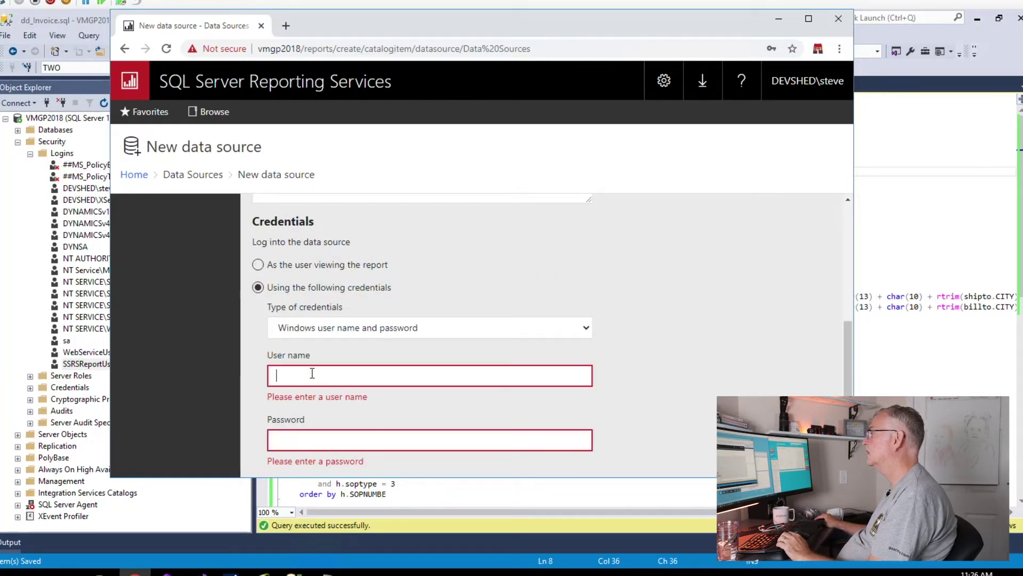
{"action": "type", "text": "SSRSReportUser"}
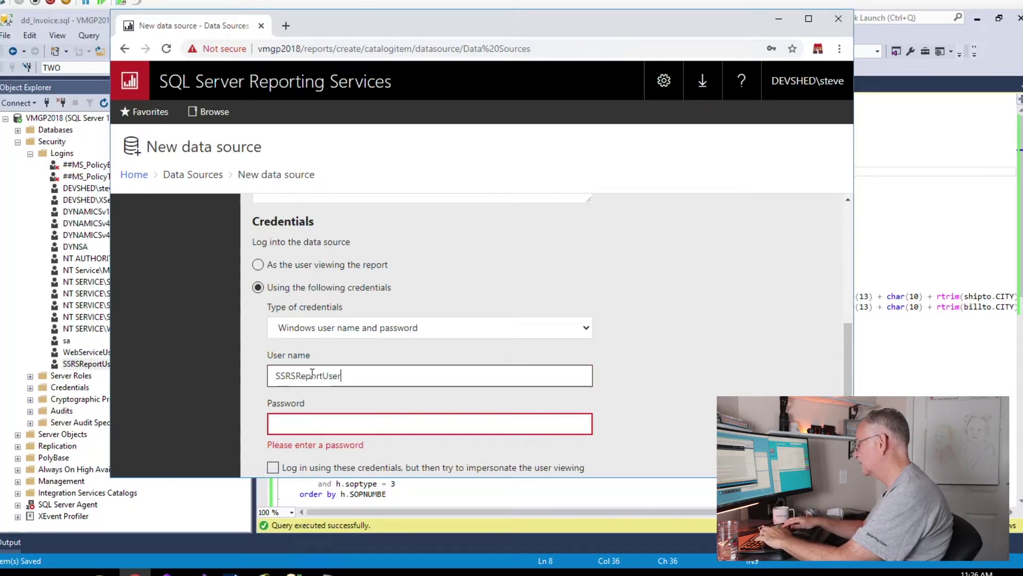
{"action": "left_click", "coordinate": [322, 424]}
{"action": "type", "text": "••"}
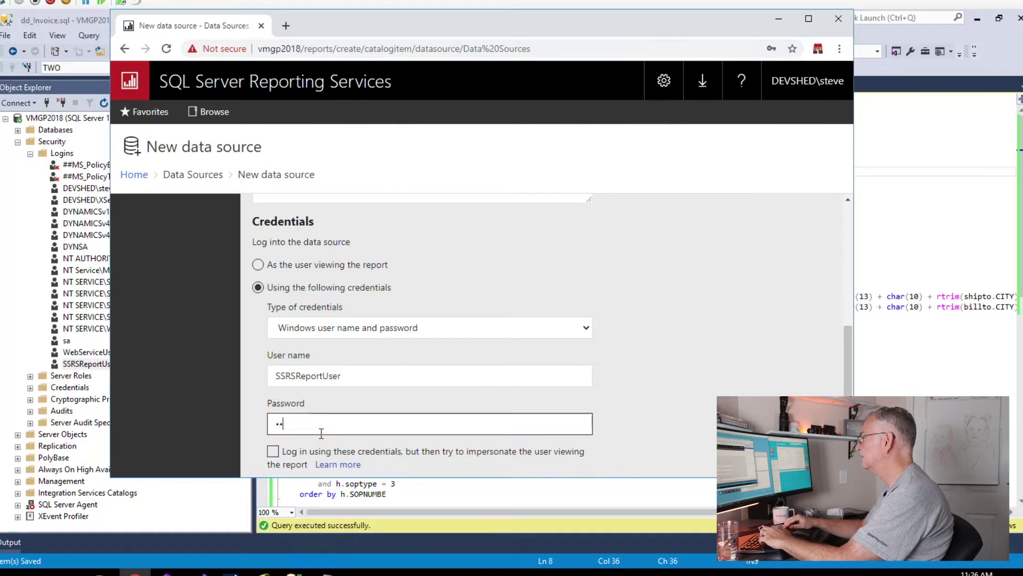
{"action": "type", "text": "••••"}
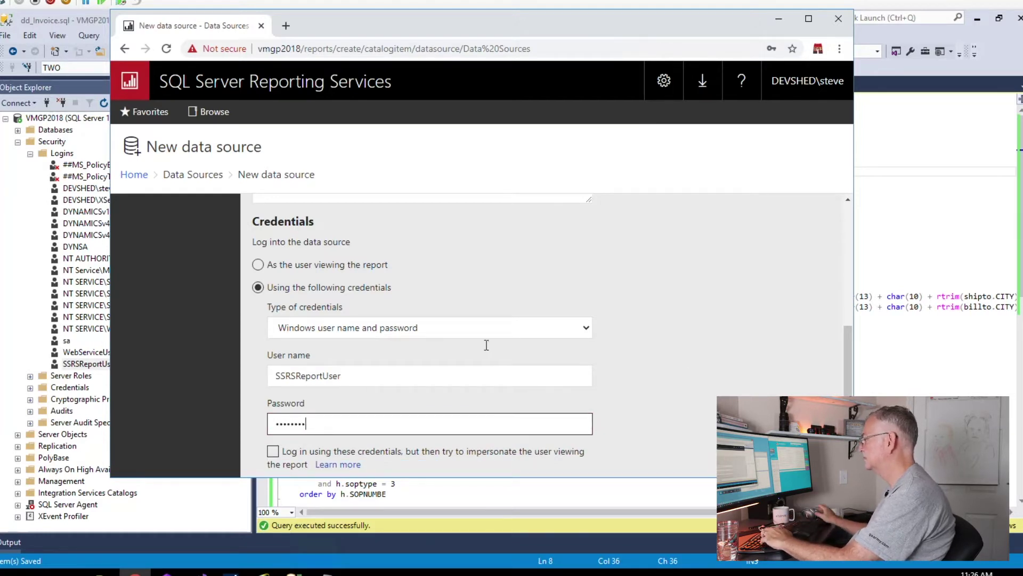
{"action": "left_click", "coordinate": [646, 369]}
- Test the connection, retest after the failure message, and create the TWO data source
{"action": "scroll", "coordinate": [596, 391], "scroll_direction": "down", "scroll_amount": 2}
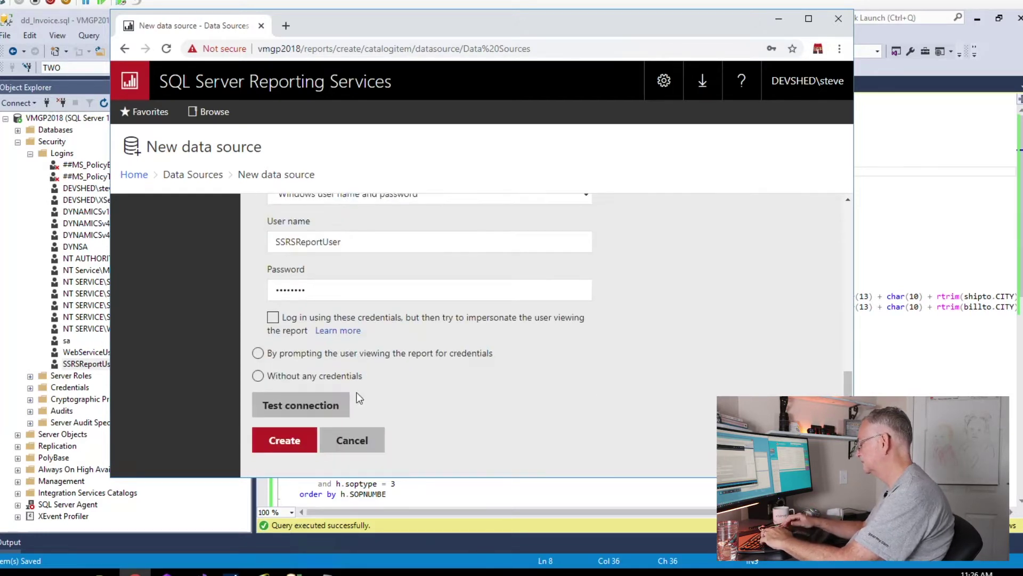
{"action": "left_click", "coordinate": [317, 419]}
{"action": "left_click", "coordinate": [630, 256]}
{"action": "scroll", "coordinate": [624, 408], "scroll_direction": "up", "scroll_amount": 4}
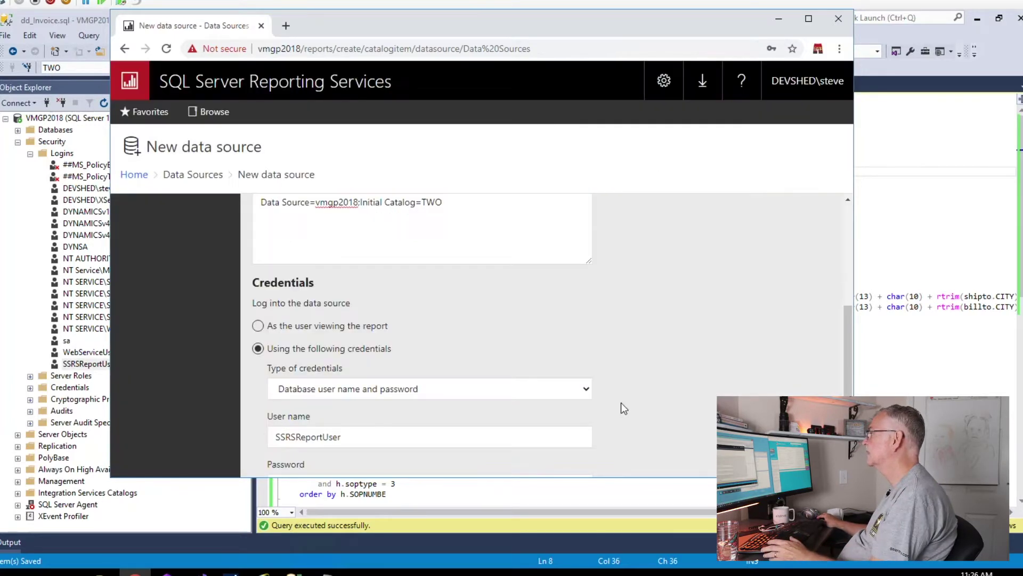
{"action": "scroll", "coordinate": [622, 408], "scroll_direction": "down", "scroll_amount": 4}
{"action": "left_click", "coordinate": [328, 417]}
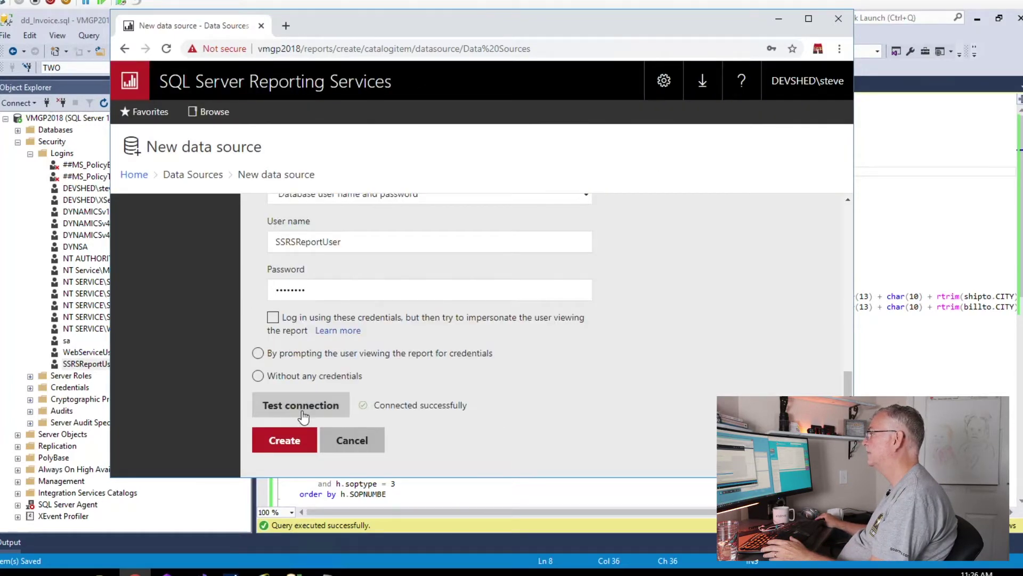
{"action": "left_click", "coordinate": [289, 440]}
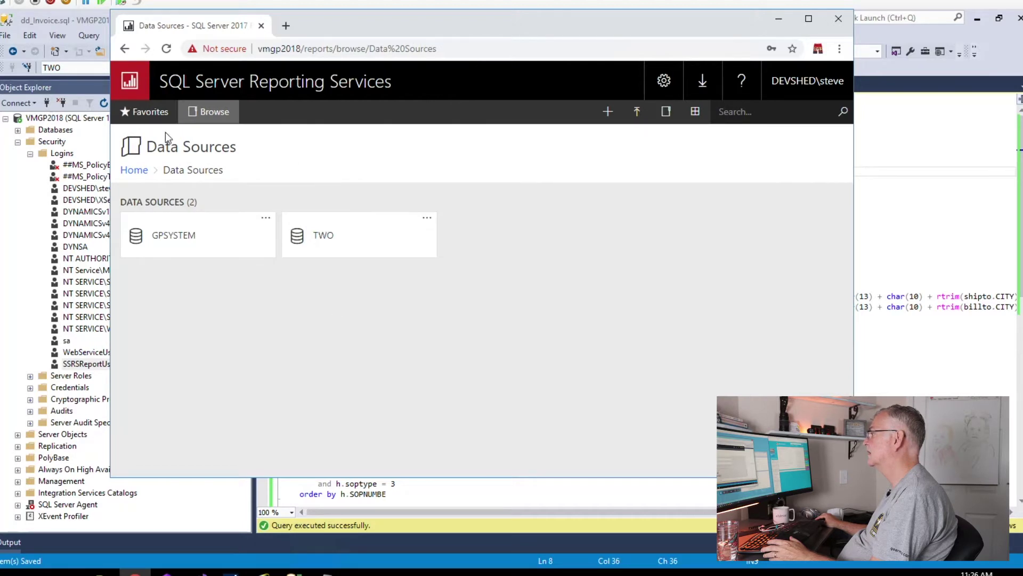
- Start a new paginated report in Report Builder from the portal home page
{"action": "left_click", "coordinate": [192, 90]}
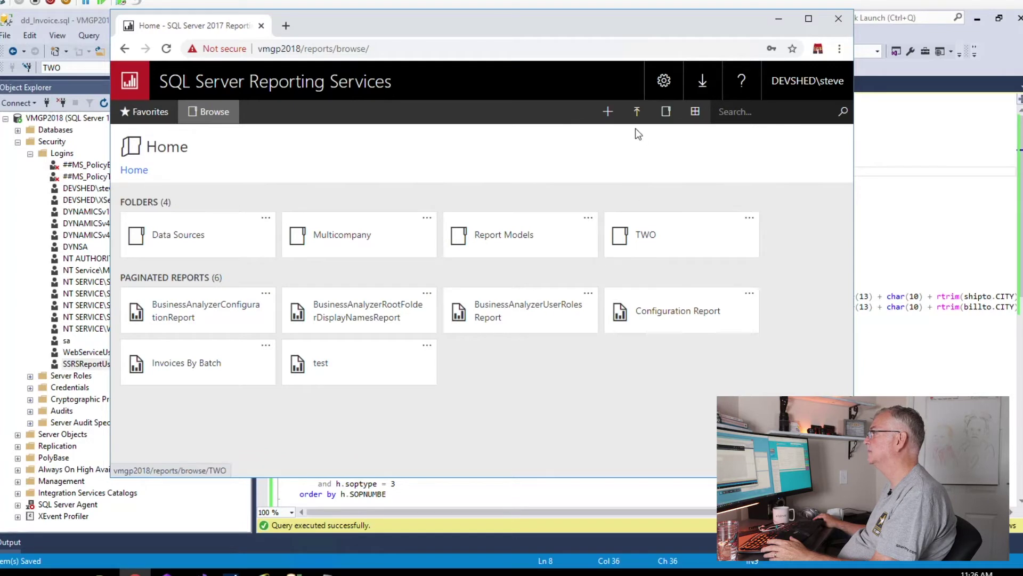
{"action": "left_click", "coordinate": [613, 119]}
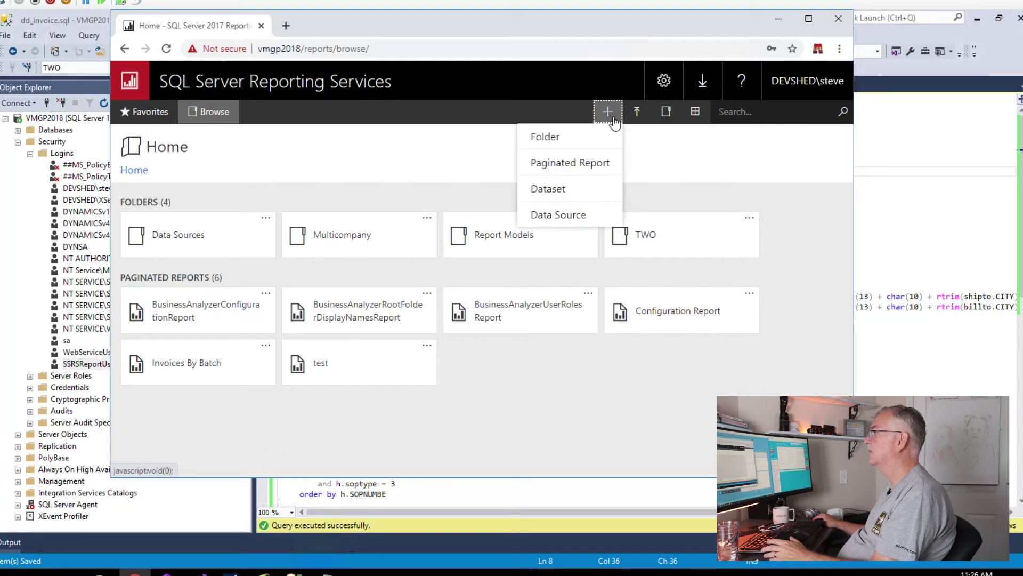
{"action": "left_click", "coordinate": [565, 165]}
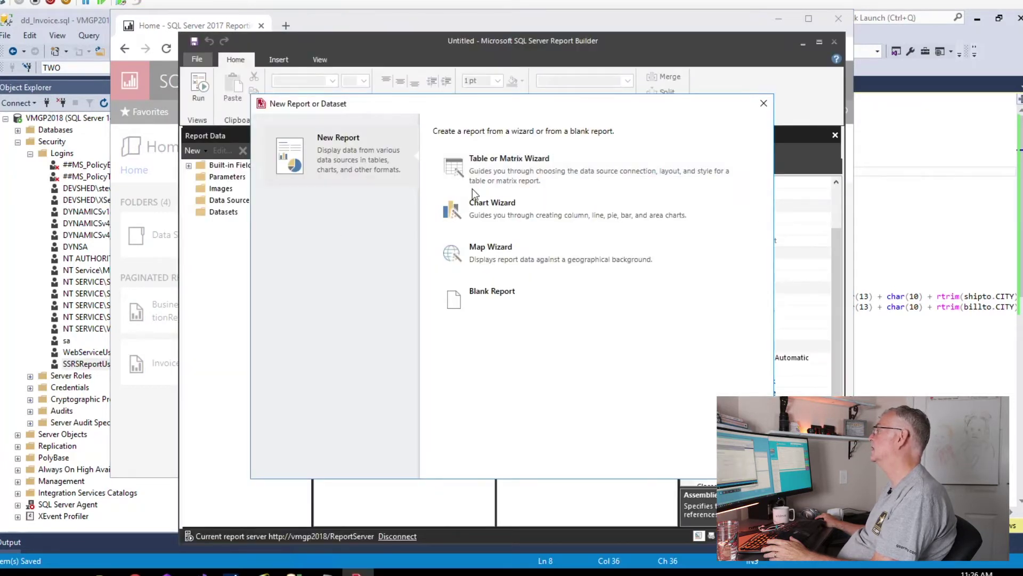
- Run the Table or Matrix Wizard with a new dataset from the tested TWO data source
{"action": "left_click", "coordinate": [493, 180]}
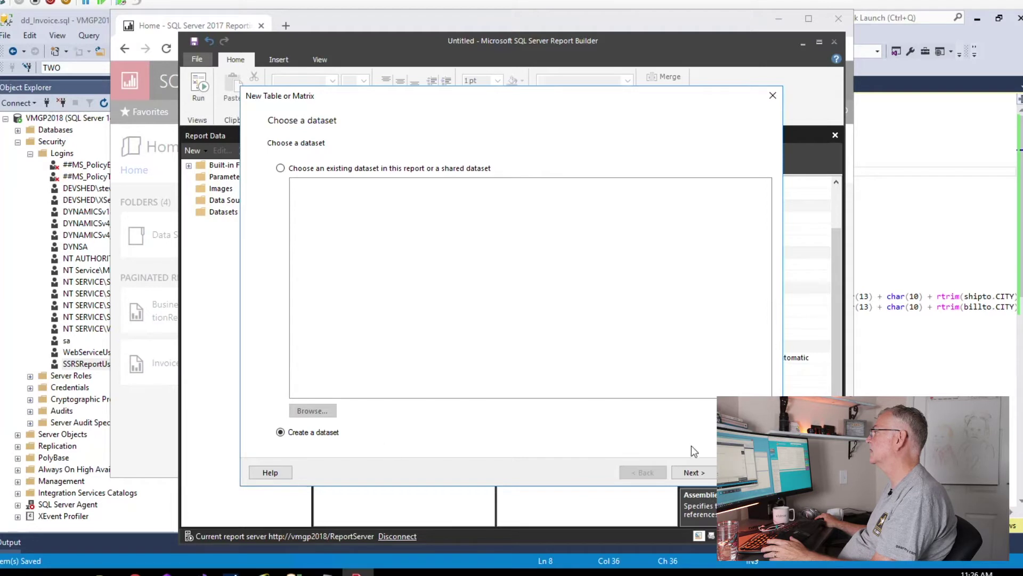
{"action": "left_click", "coordinate": [693, 472]}
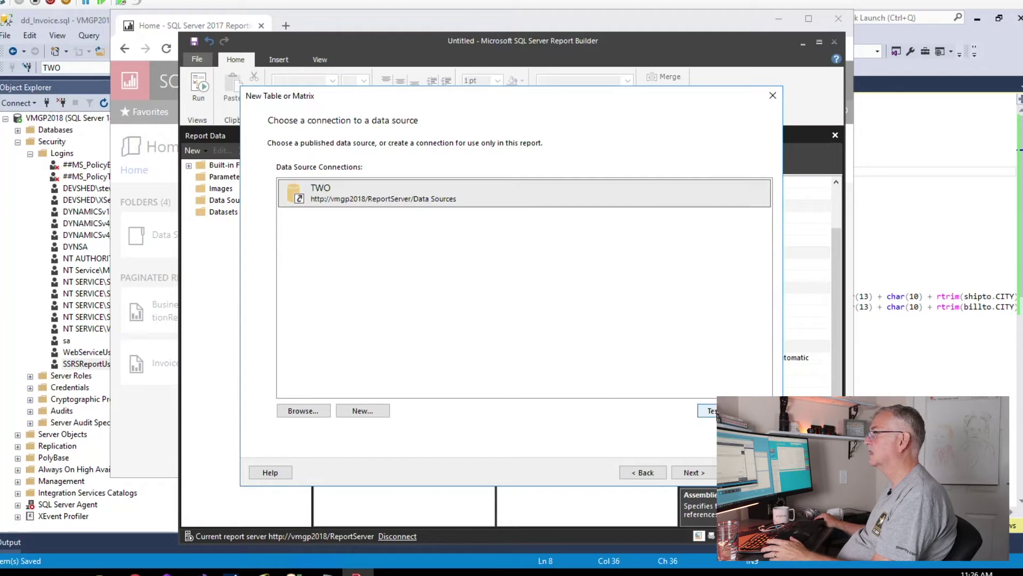
{"action": "left_click", "coordinate": [565, 344]}
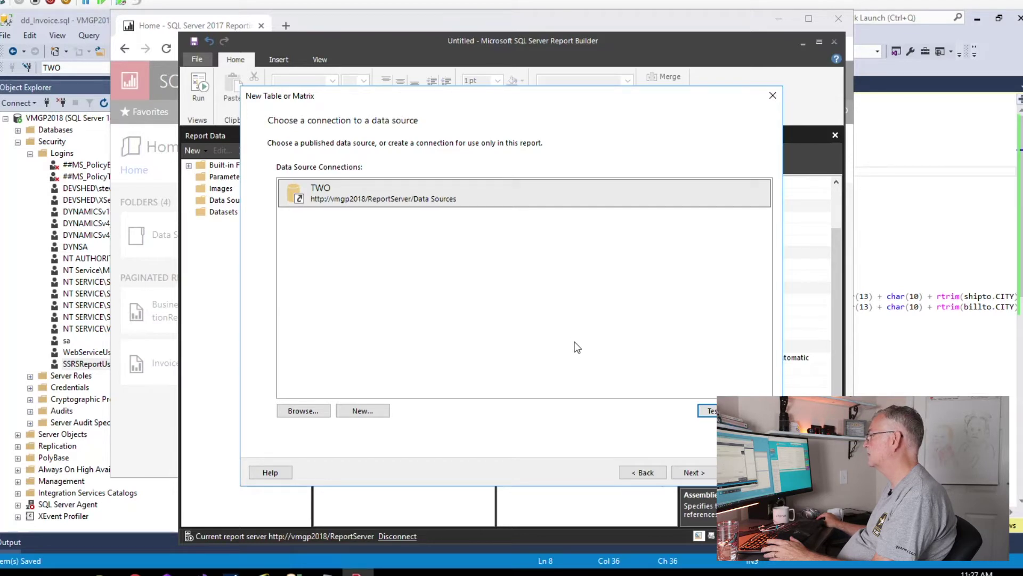
{"action": "left_click", "coordinate": [687, 470]}
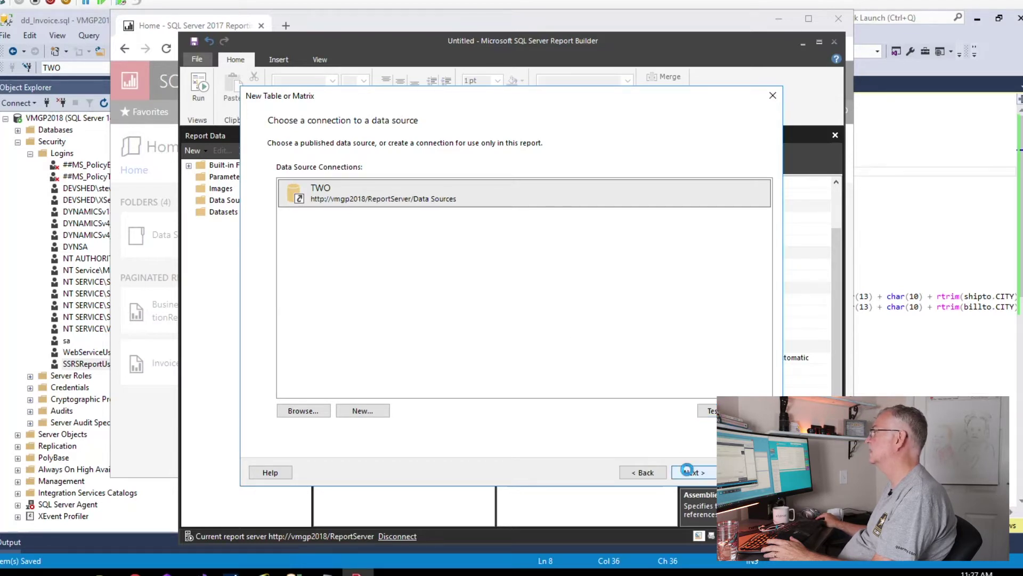
{"action": "left_click", "coordinate": [688, 470]}
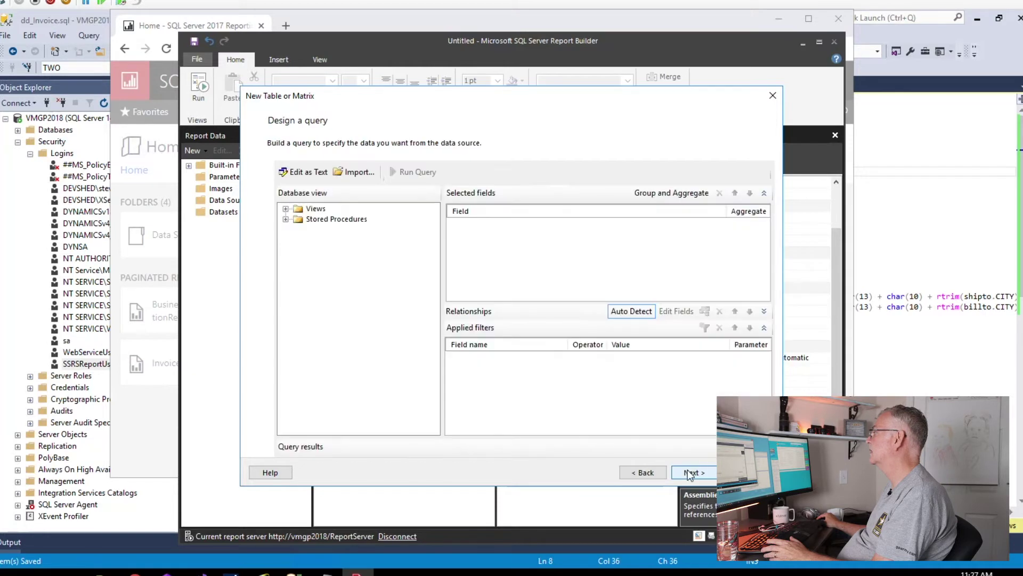
- Pick the dd_Invoice stored procedure and set its bachnumb parameter to SOP INVOICES
{"action": "left_click", "coordinate": [286, 219]}
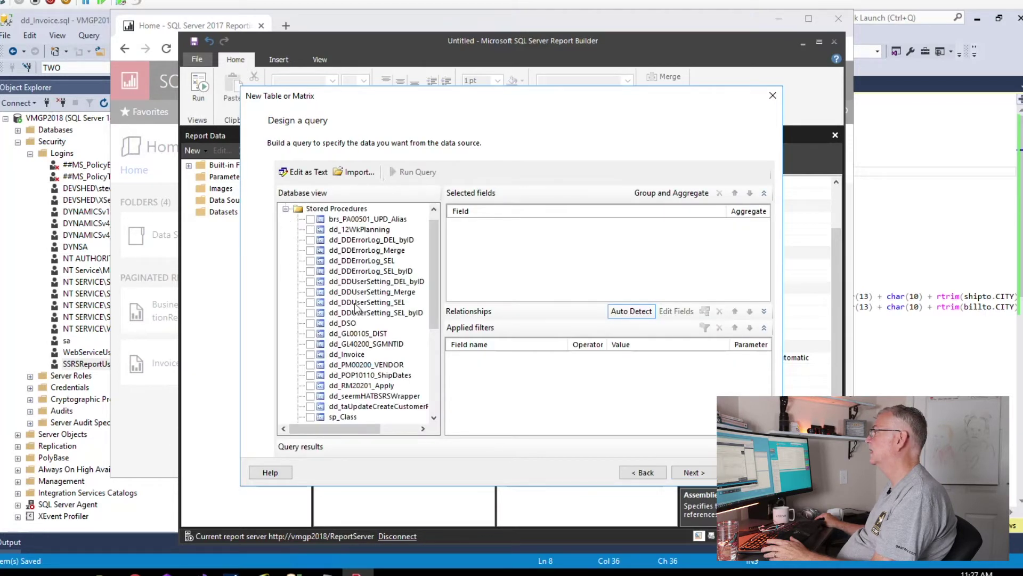
{"action": "left_click", "coordinate": [311, 354]}
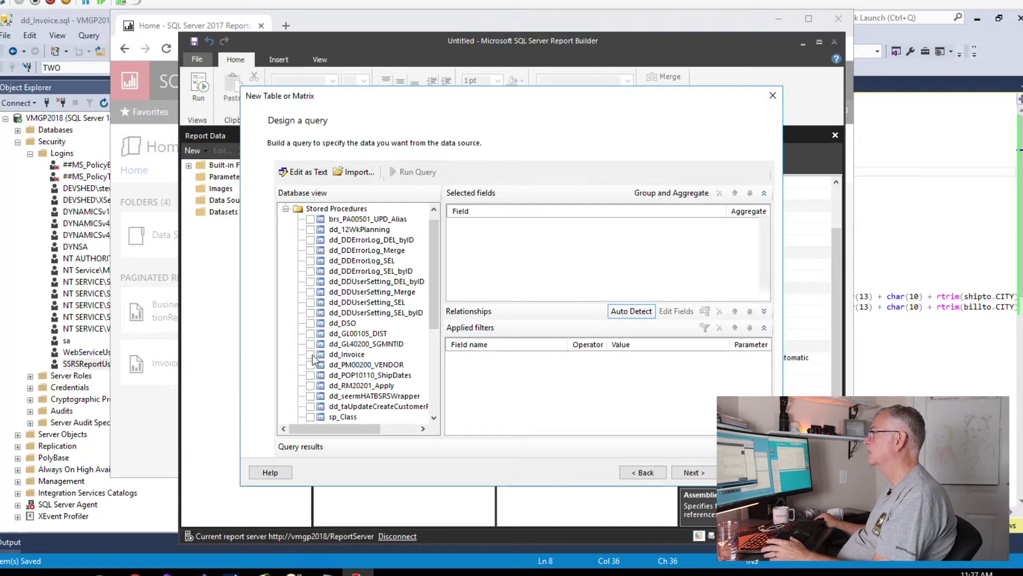
{"action": "left_click", "coordinate": [733, 351]}
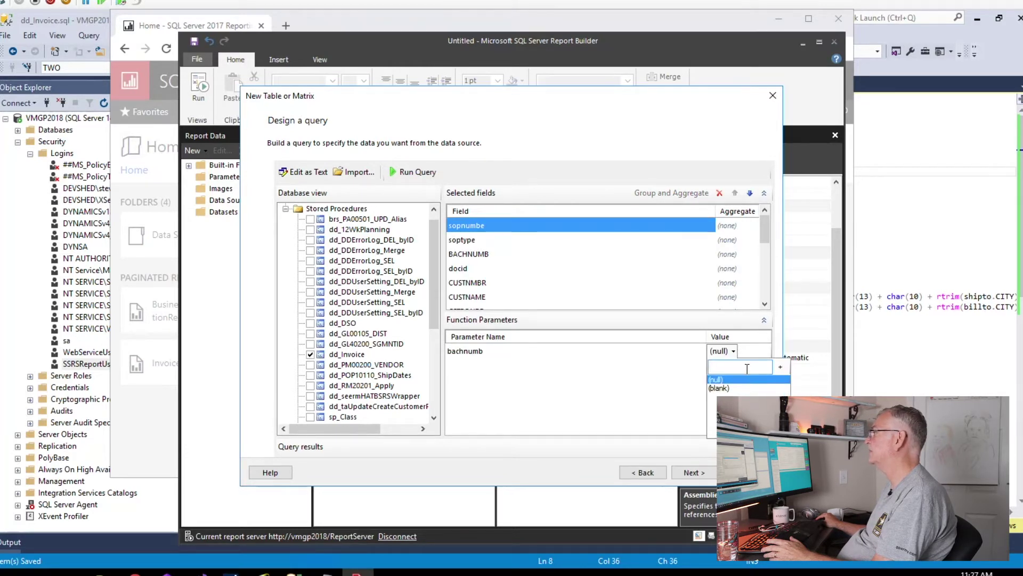
{"action": "left_click", "coordinate": [747, 367]}
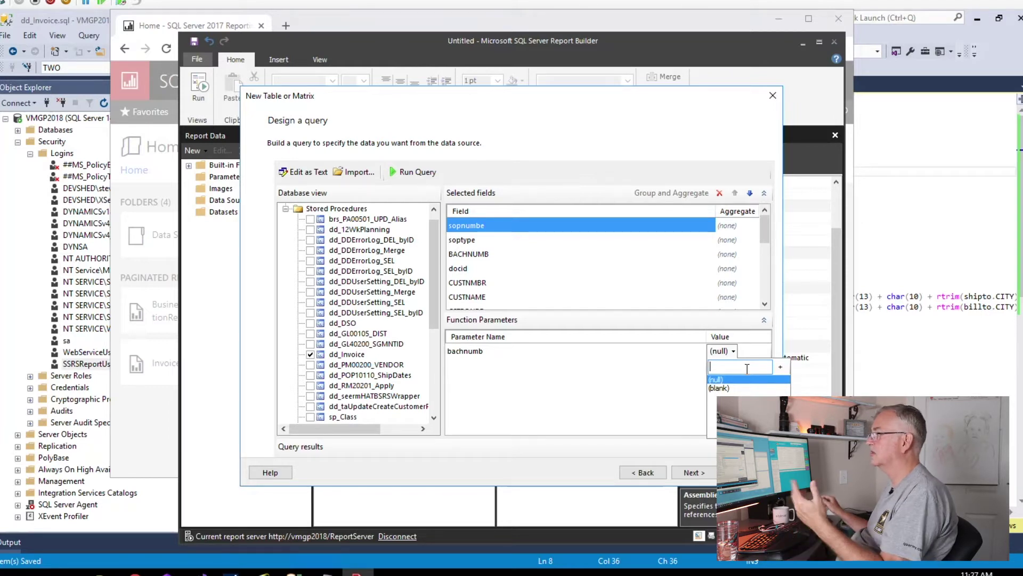
{"action": "type", "text": "SOP I"}
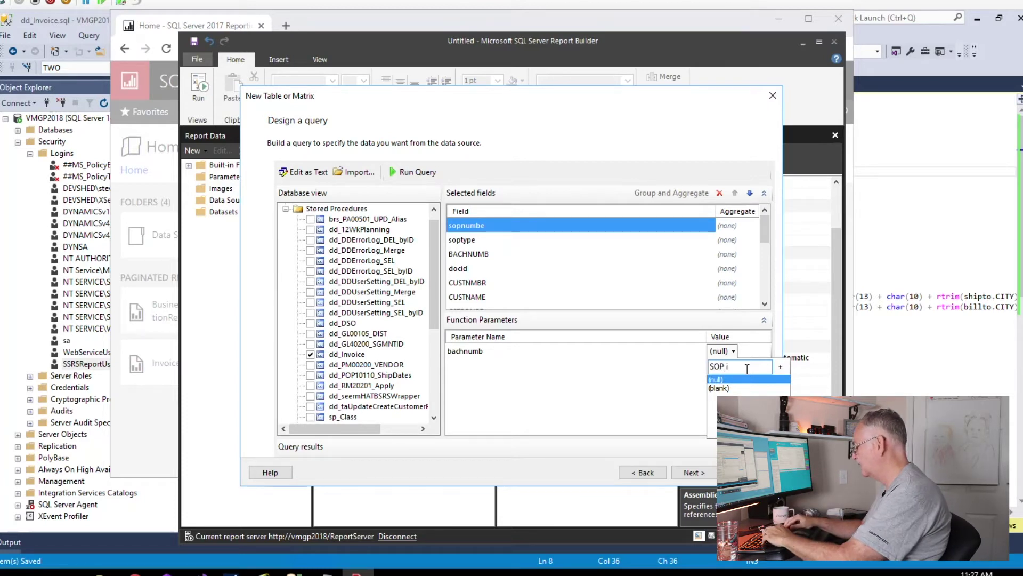
{"action": "type", "text": "NVOICES"}
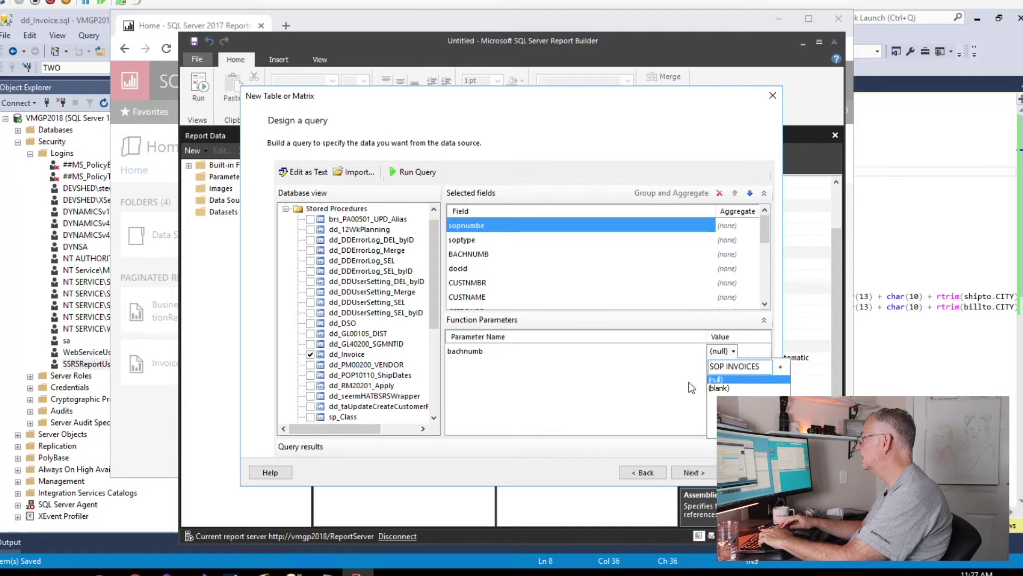
{"action": "key", "text": "Return"}
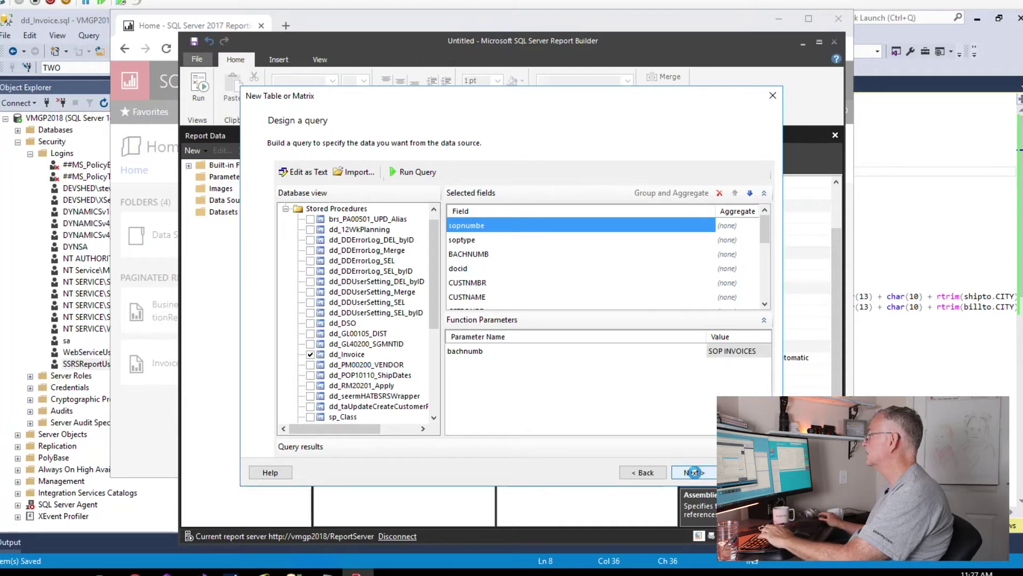
{"action": "left_click", "coordinate": [694, 472]}
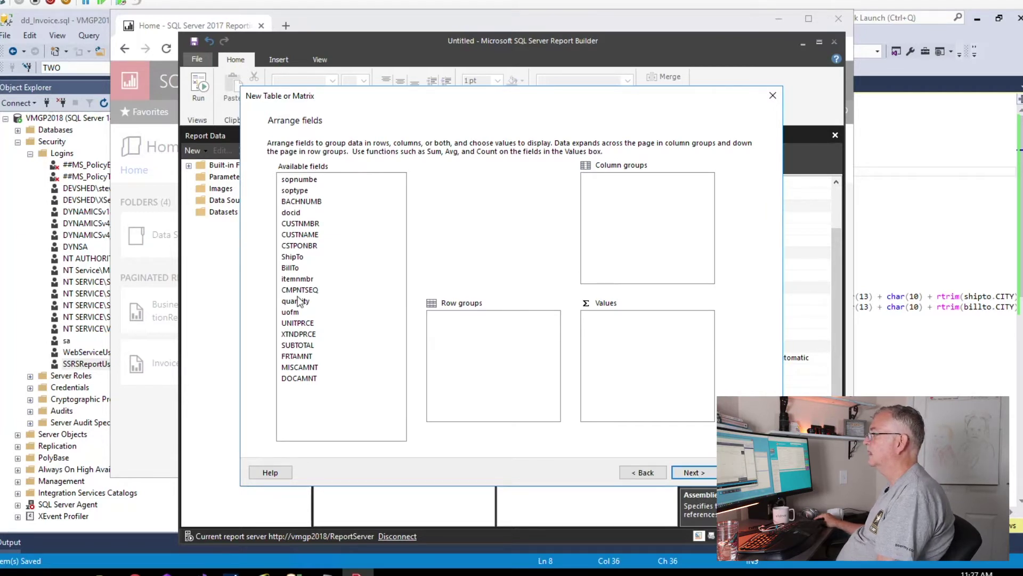
- Group rows by sopnumbe with itemnmbr, quantity, uofm, UNITPRCE and XTNDPRCE as values
{"action": "left_click_drag", "start_coordinate": [298, 181], "coordinate": [475, 321]}
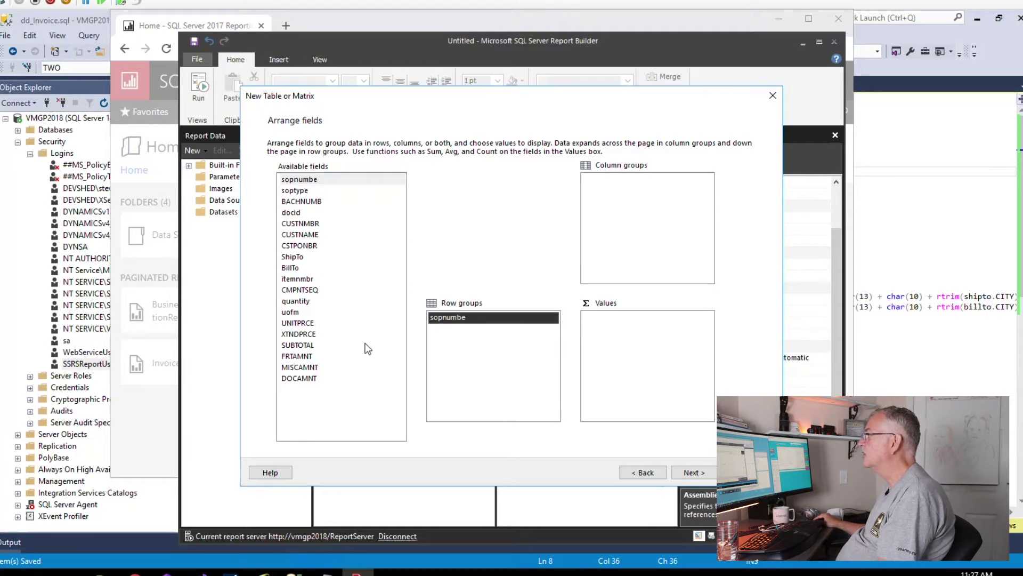
{"action": "left_click", "coordinate": [309, 280]}
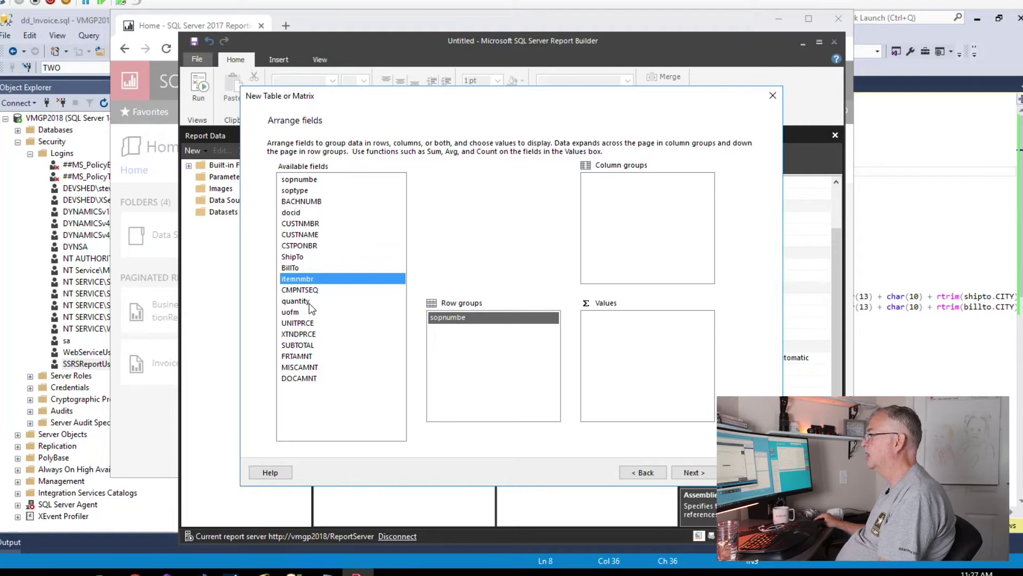
{"action": "left_click", "coordinate": [308, 301], "text": "ctrl"}
{"action": "left_click", "coordinate": [295, 312], "text": "ctrl"}
{"action": "left_click", "coordinate": [300, 323], "text": "ctrl"}
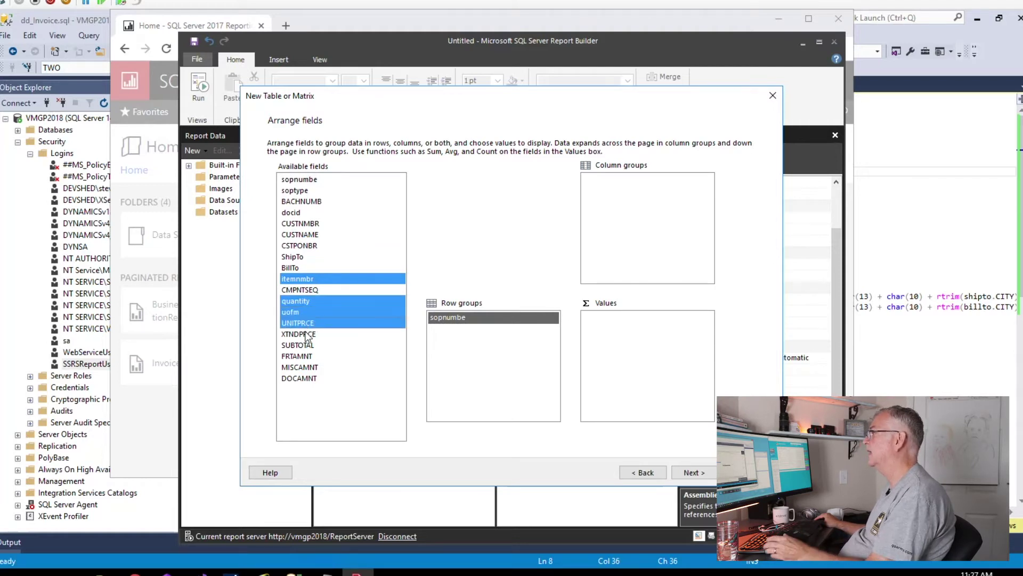
{"action": "left_click", "coordinate": [306, 333], "text": "ctrl"}
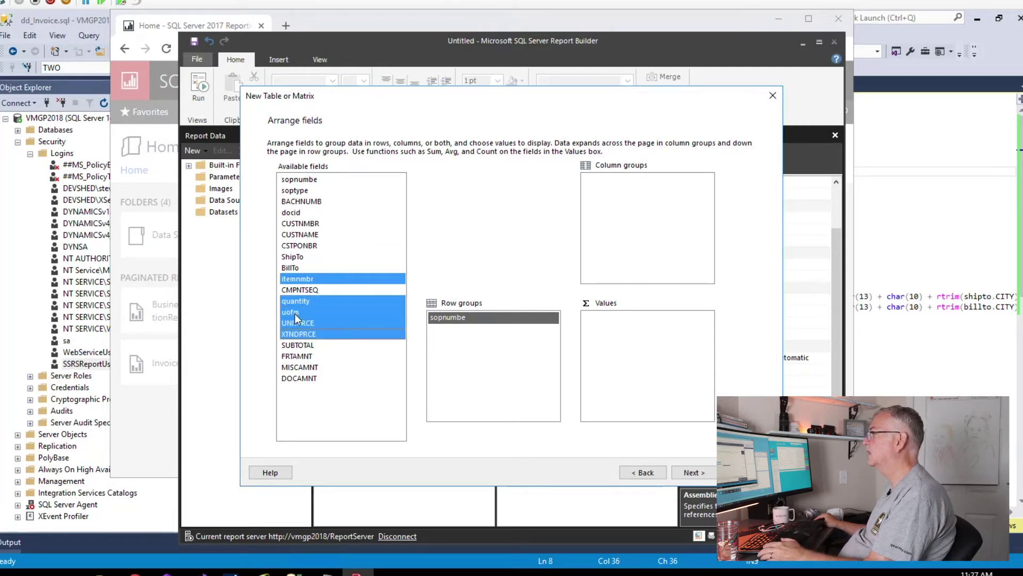
{"action": "left_click_drag", "start_coordinate": [291, 319], "coordinate": [597, 349]}
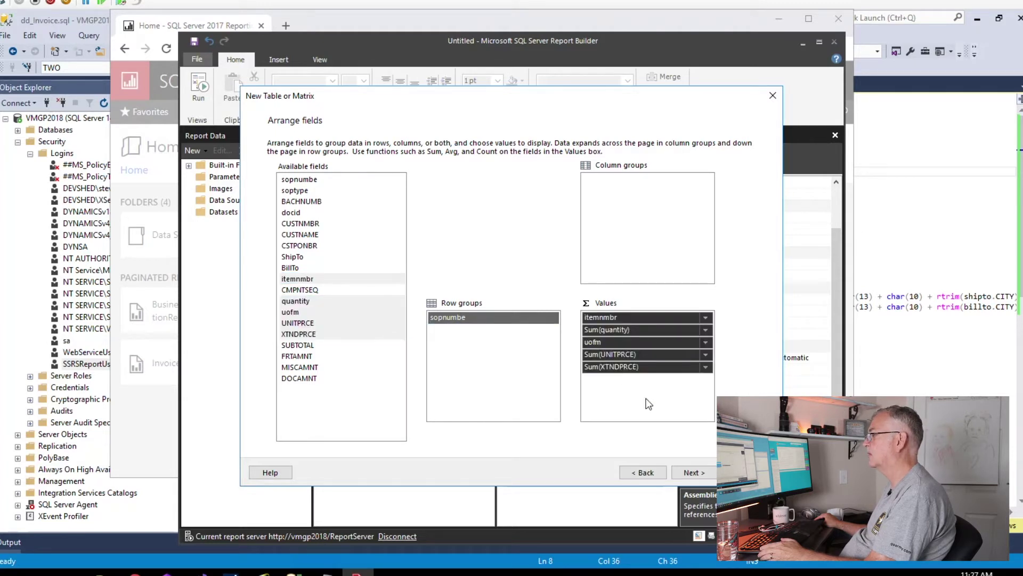
{"action": "left_click", "coordinate": [692, 472]}
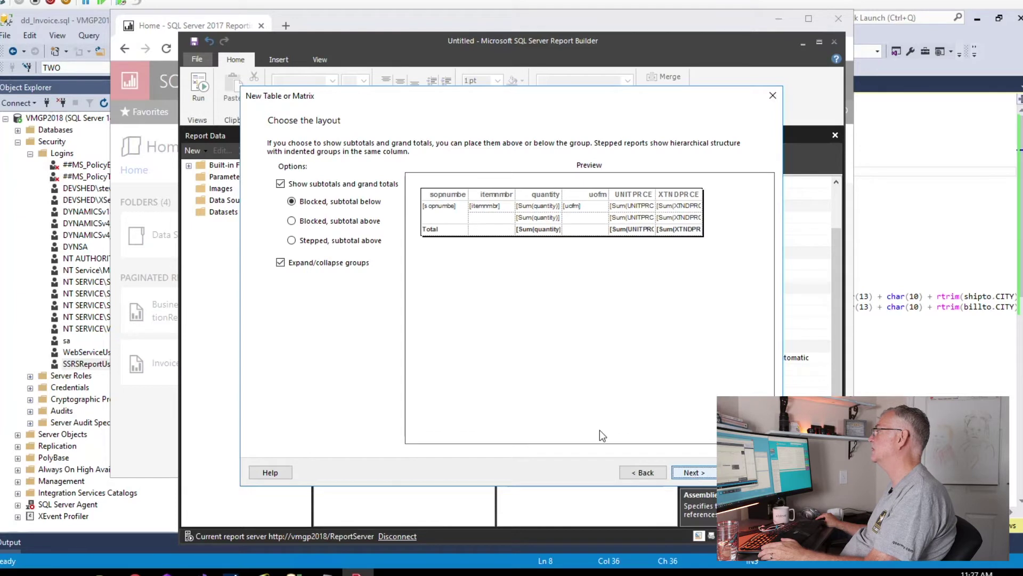
- Keep the Blocked layout with subtotals and grand totals, subtotal below, and proceed
{"action": "left_click", "coordinate": [701, 473]}
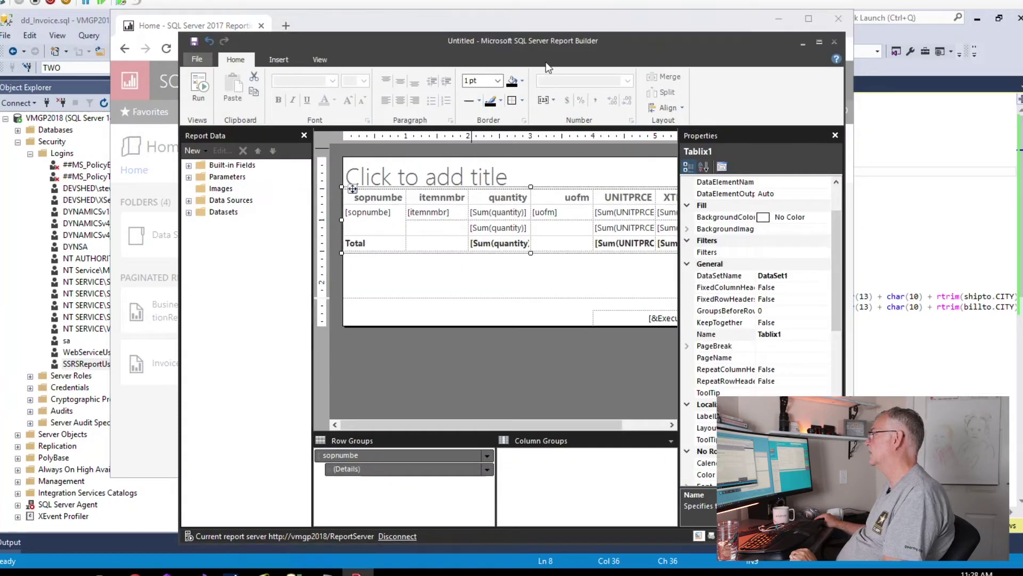
- Maximize Report Builder and move the table lower on the page
{"action": "double_click", "coordinate": [625, 42]}
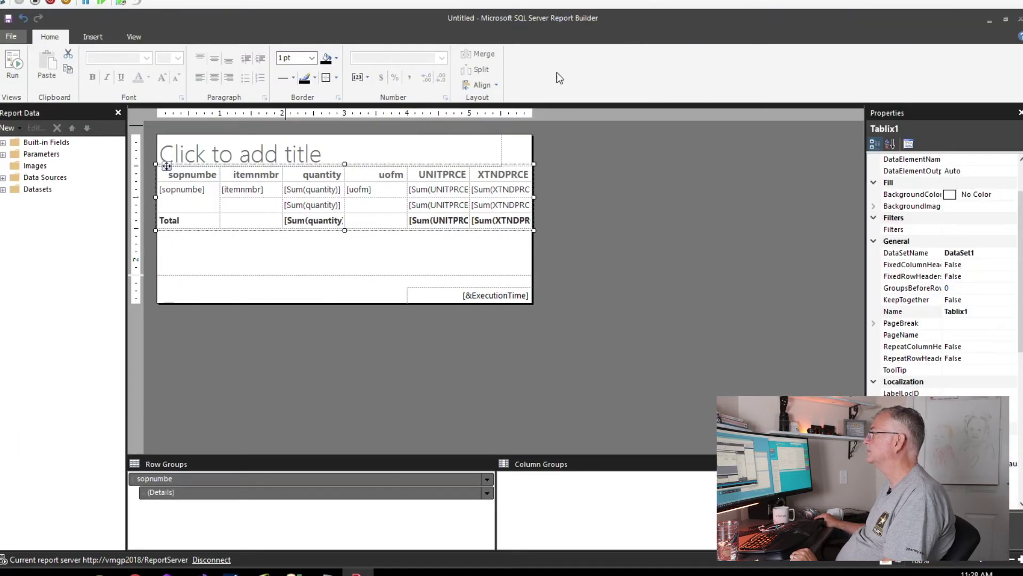
{"action": "left_click", "coordinate": [304, 266]}
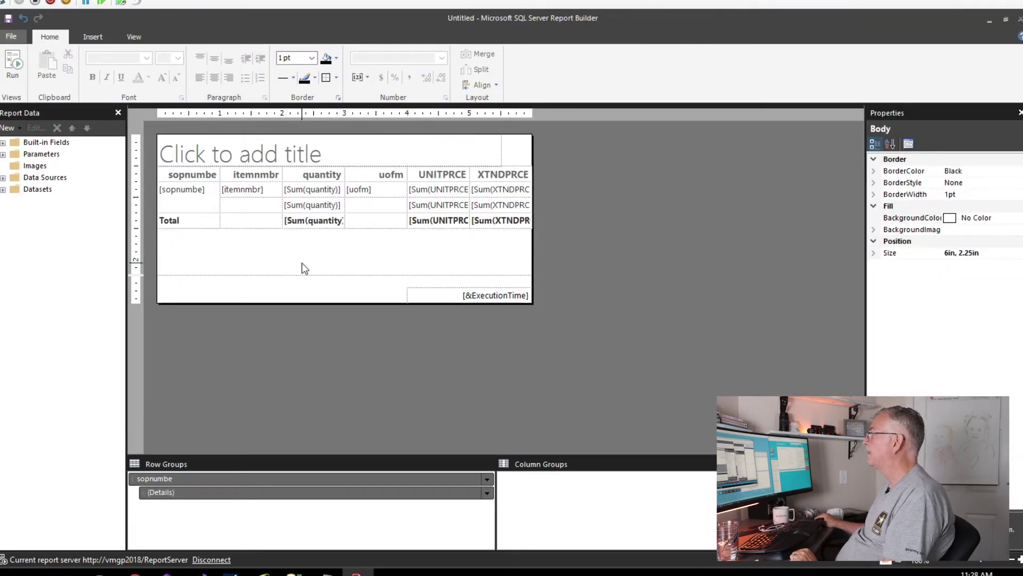
{"action": "double_click", "coordinate": [304, 205]}
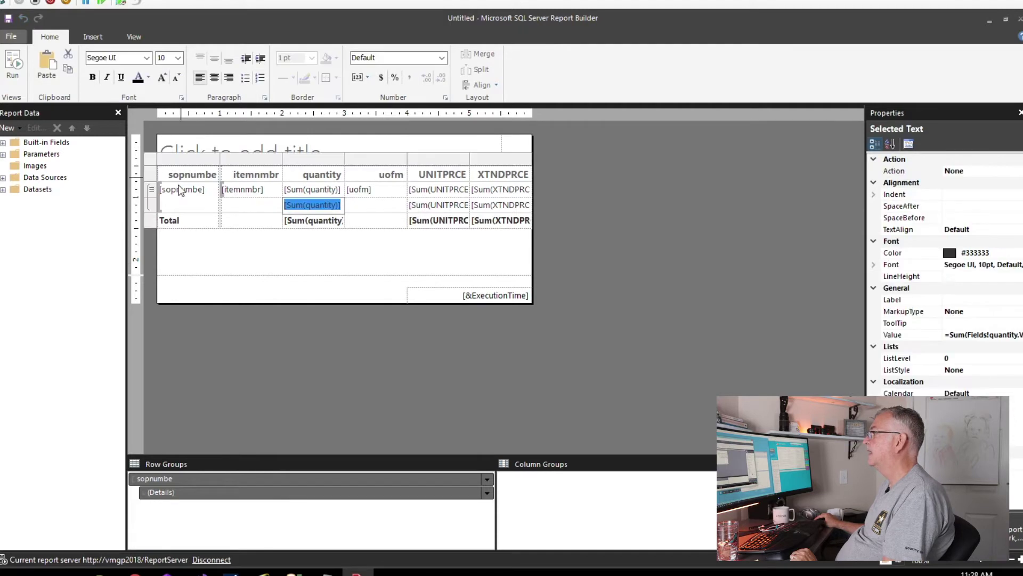
{"action": "left_click", "coordinate": [152, 158]}
{"action": "left_click_drag", "start_coordinate": [167, 165], "coordinate": [175, 199]}
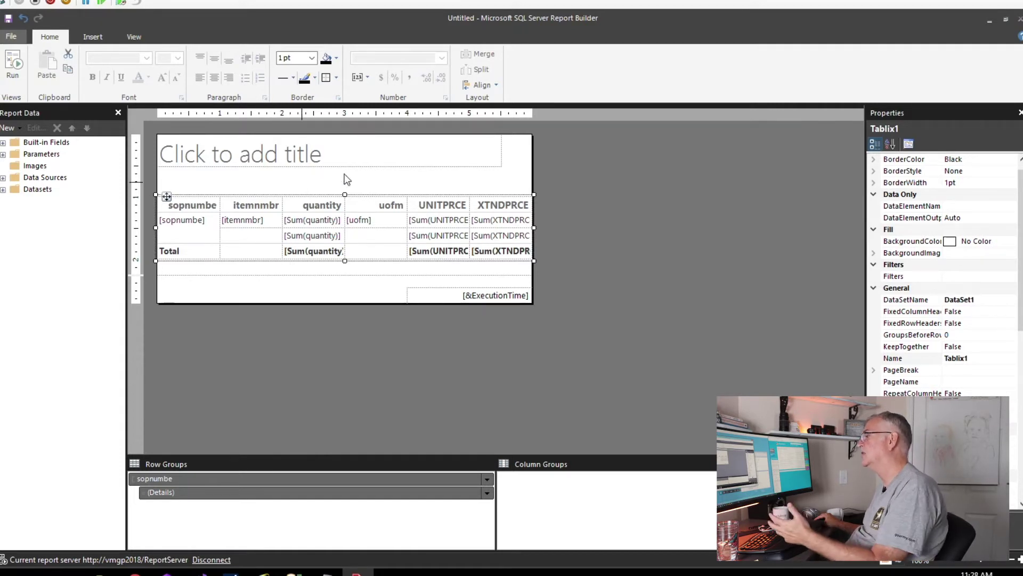
- Delete the report title placeholder and the execution time text in the footer
{"action": "left_click", "coordinate": [297, 187]}
{"action": "left_click", "coordinate": [316, 165]}
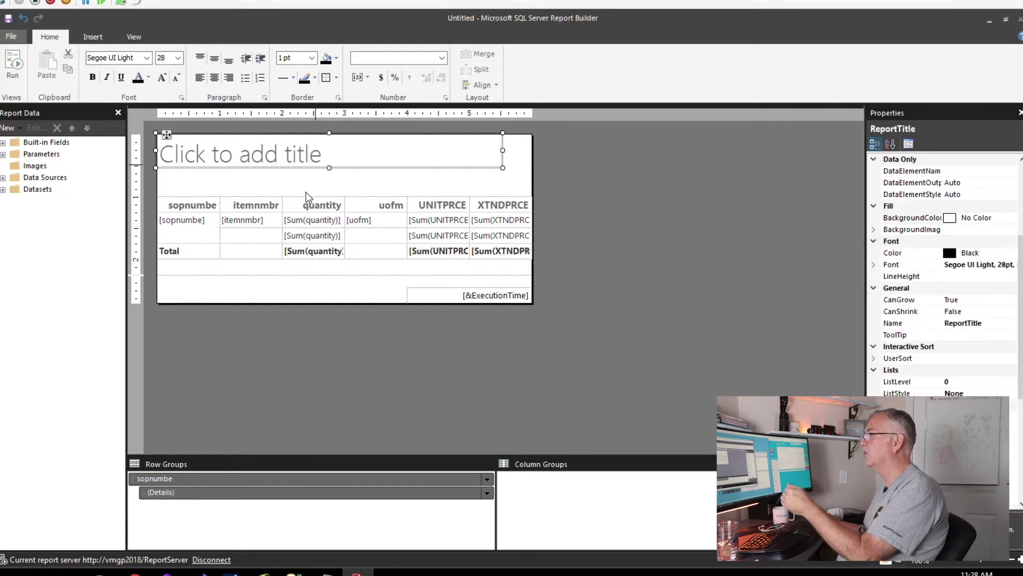
{"action": "key", "text": "Delete"}
{"action": "left_click", "coordinate": [417, 295]}
{"action": "key", "text": "Delete"}
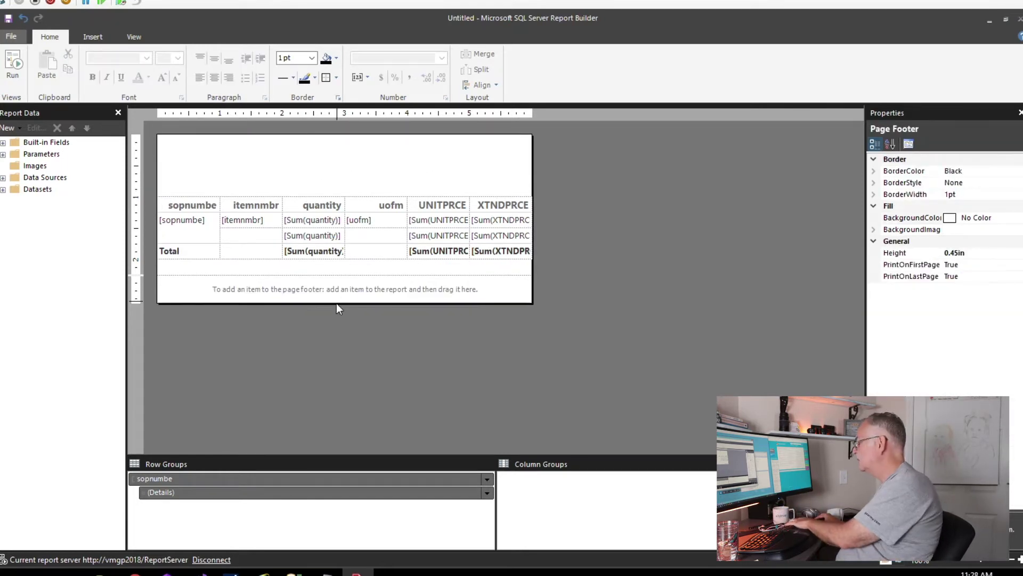
{"action": "left_click", "coordinate": [337, 308]}
- Move the table to the top of the body and shrink the page footer away
{"action": "left_click", "coordinate": [248, 219]}
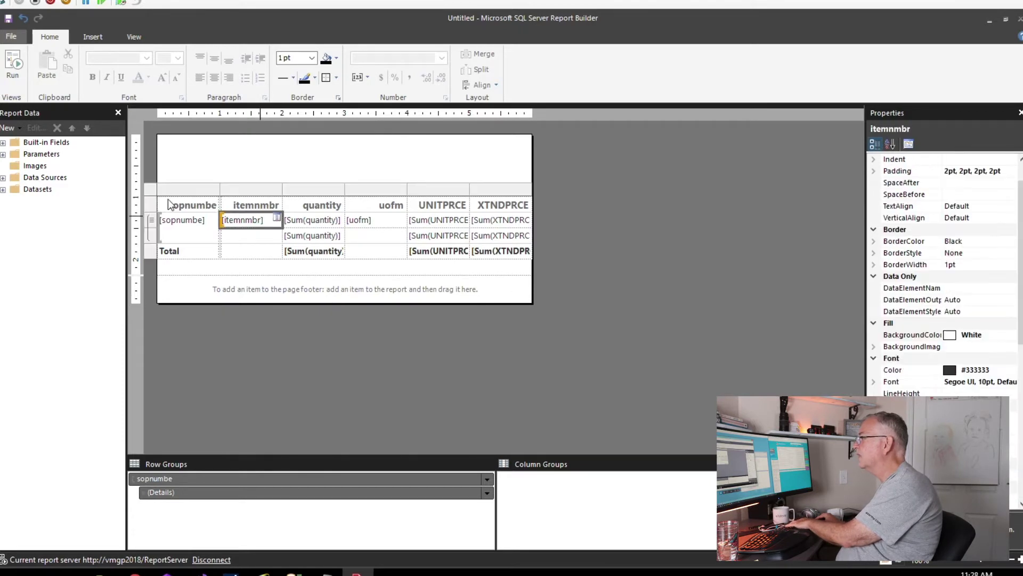
{"action": "left_click", "coordinate": [149, 187]}
{"action": "left_click_drag", "start_coordinate": [167, 188], "coordinate": [167, 137]}
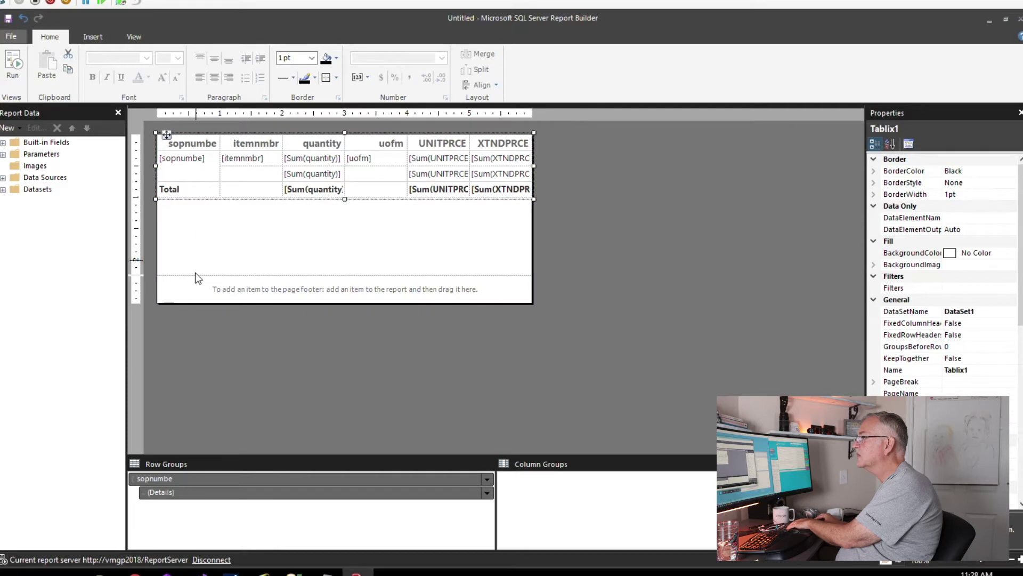
{"action": "left_click_drag", "start_coordinate": [195, 304], "coordinate": [216, 187]}
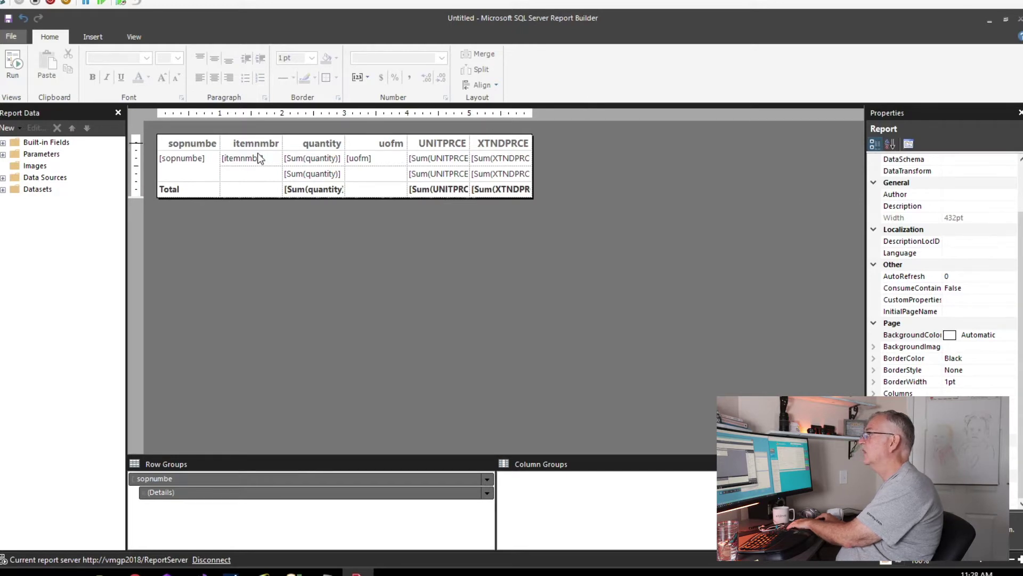
- Delete the sopnumbe column from the table
{"action": "left_click", "coordinate": [195, 145]}
{"action": "left_click", "coordinate": [206, 127]}
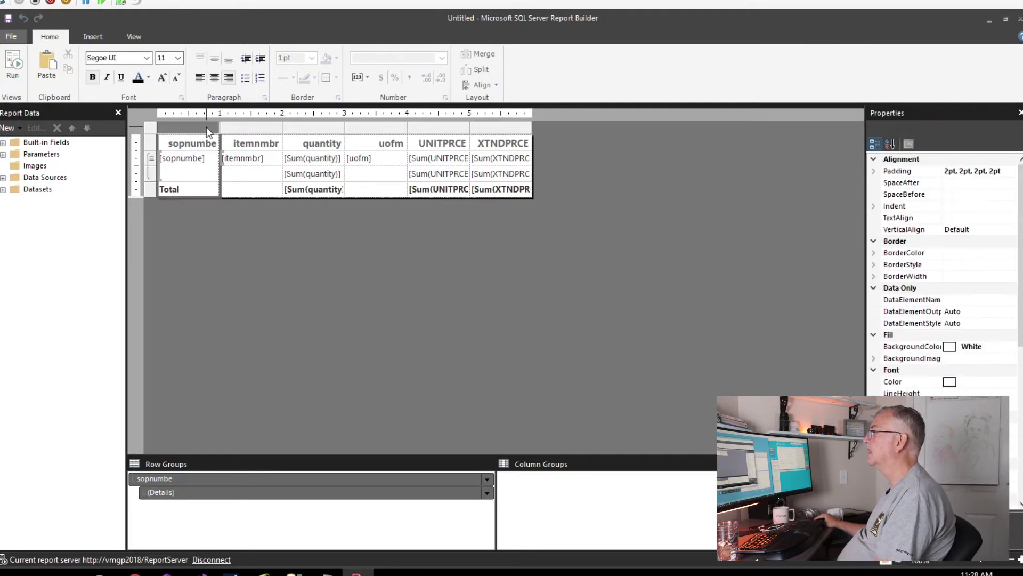
{"action": "right_click", "coordinate": [201, 129]}
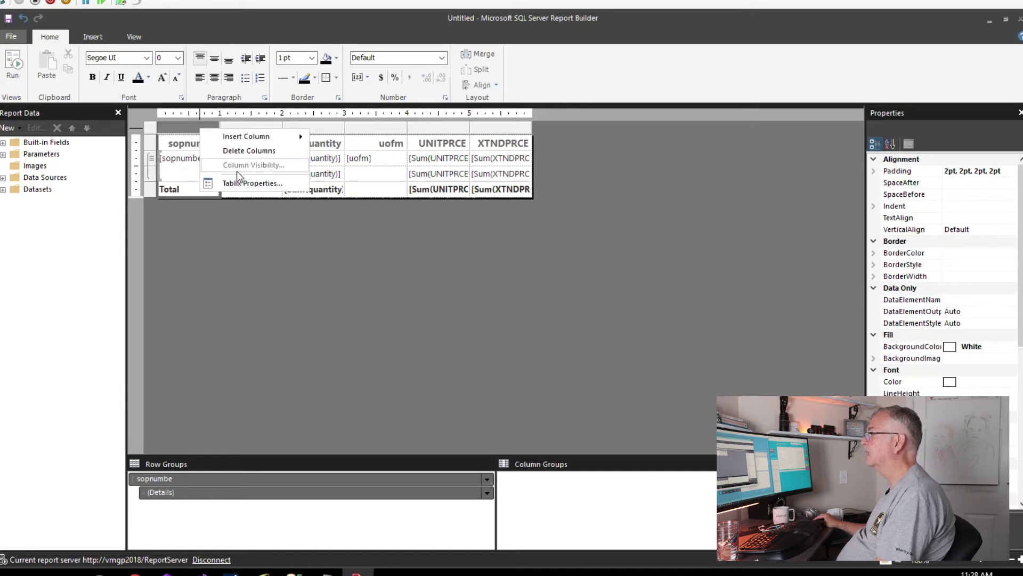
{"action": "left_click", "coordinate": [239, 155]}
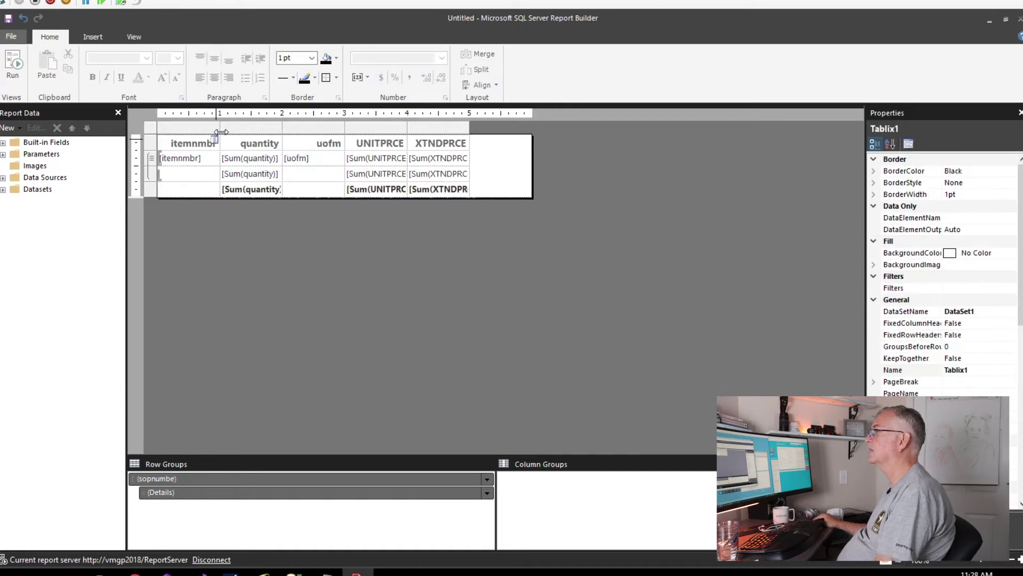
- Widen the itemnmbr column so the table spans roughly 7 inches
{"action": "left_click", "coordinate": [295, 126]}
{"action": "left_click_drag", "start_coordinate": [268, 126], "coordinate": [369, 126]}
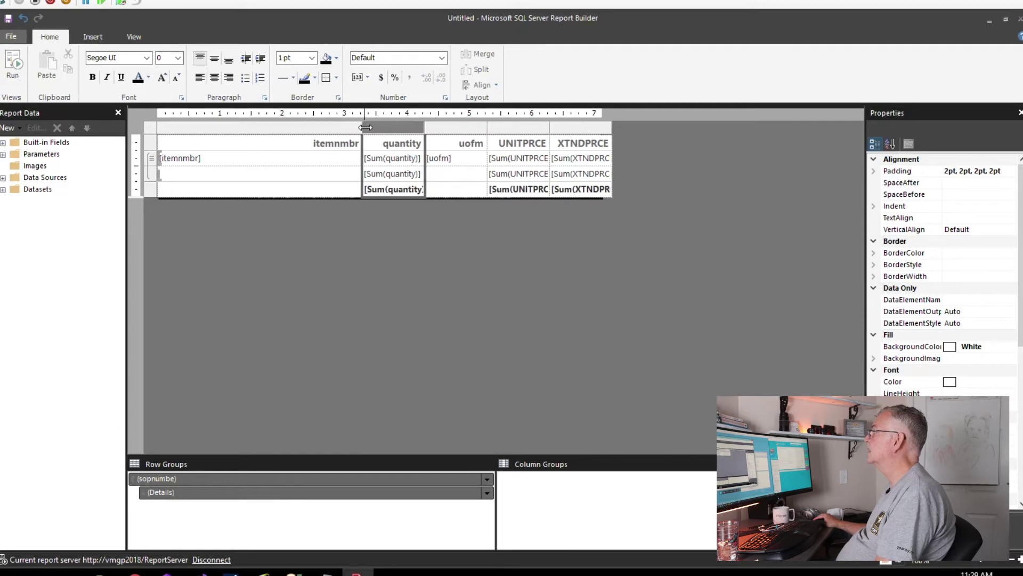
{"action": "left_click", "coordinate": [258, 253]}
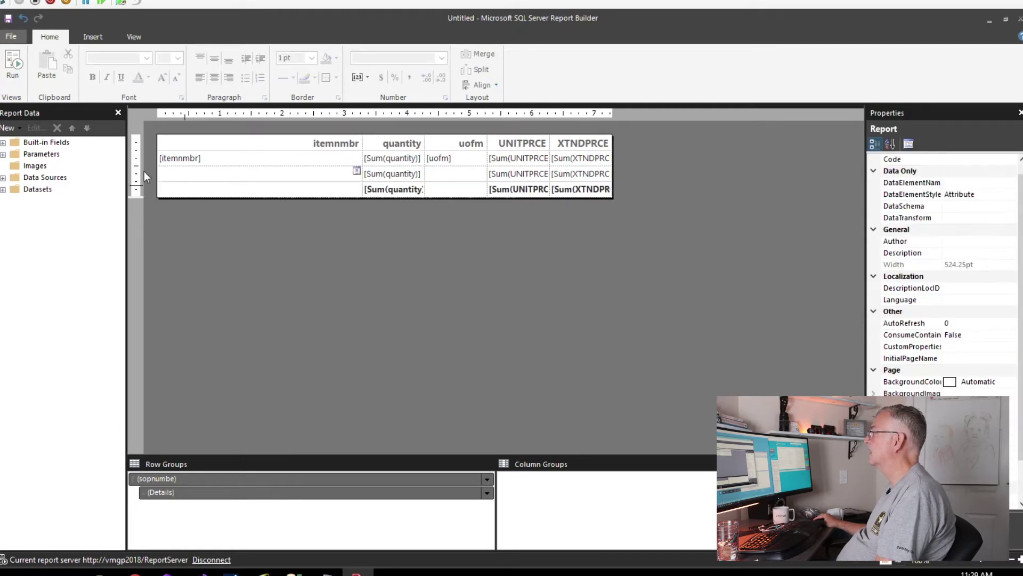
{"action": "left_click", "coordinate": [172, 148]}
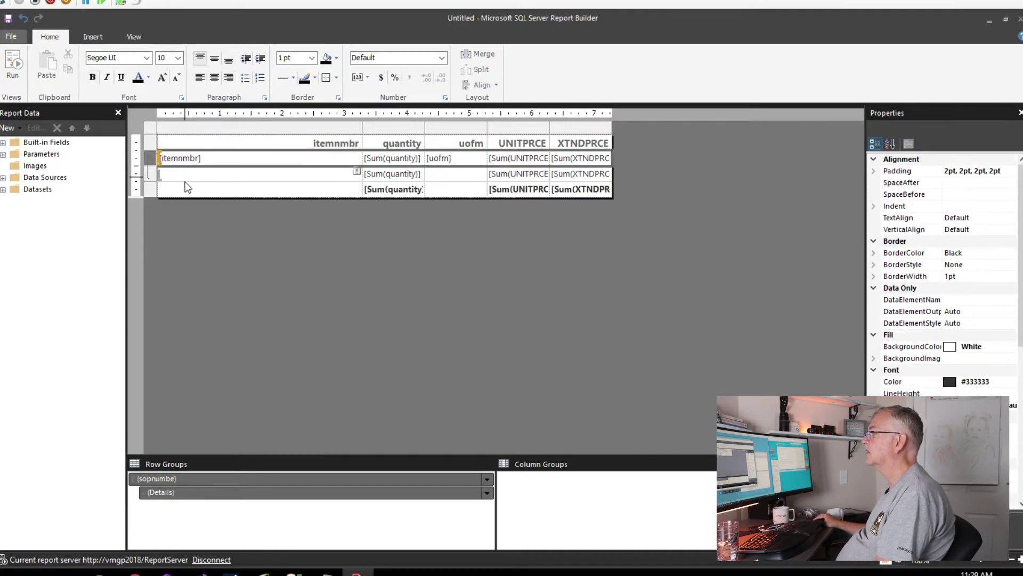
{"action": "left_click", "coordinate": [164, 169]}
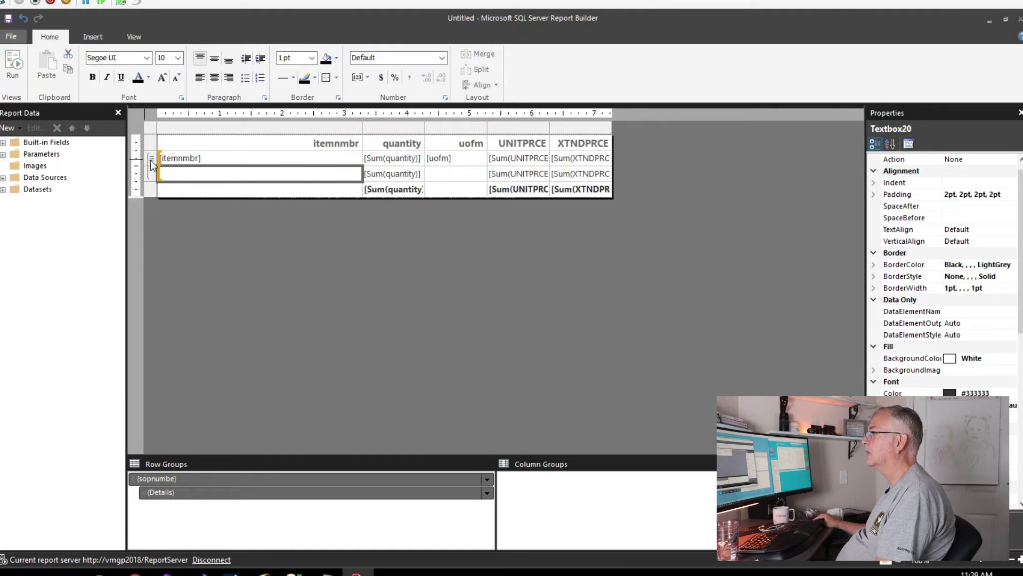
- Insert an empty row above the item row inside the group and delete the old header row
{"action": "right_click", "coordinate": [151, 160]}
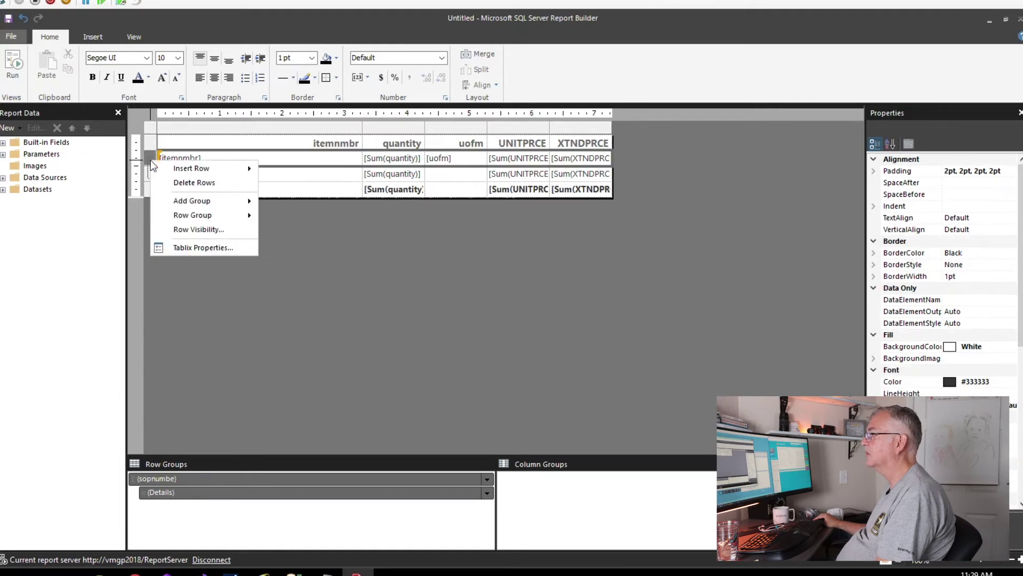
{"action": "mouse_move", "coordinate": [180, 171]}
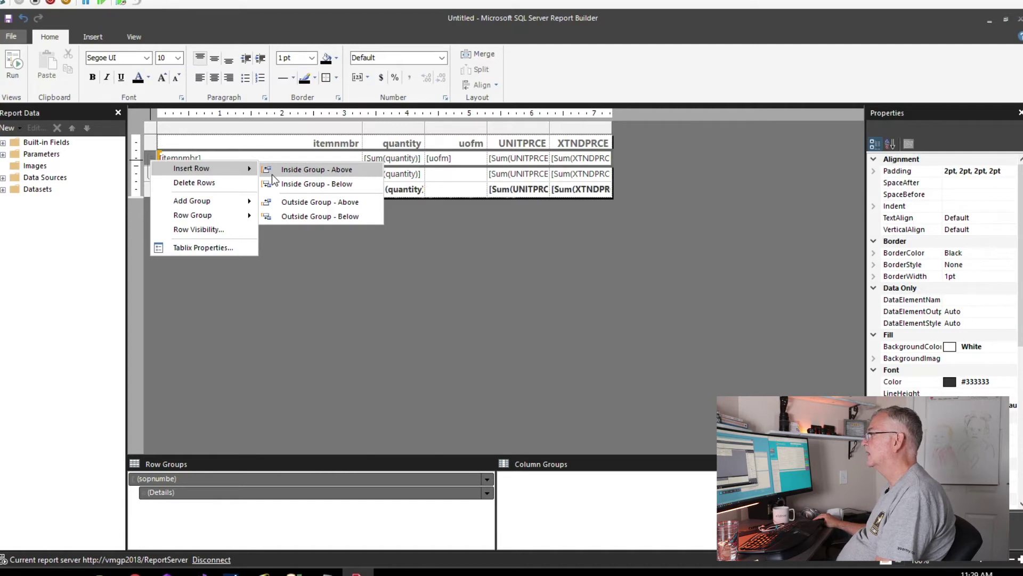
{"action": "left_click", "coordinate": [305, 208]}
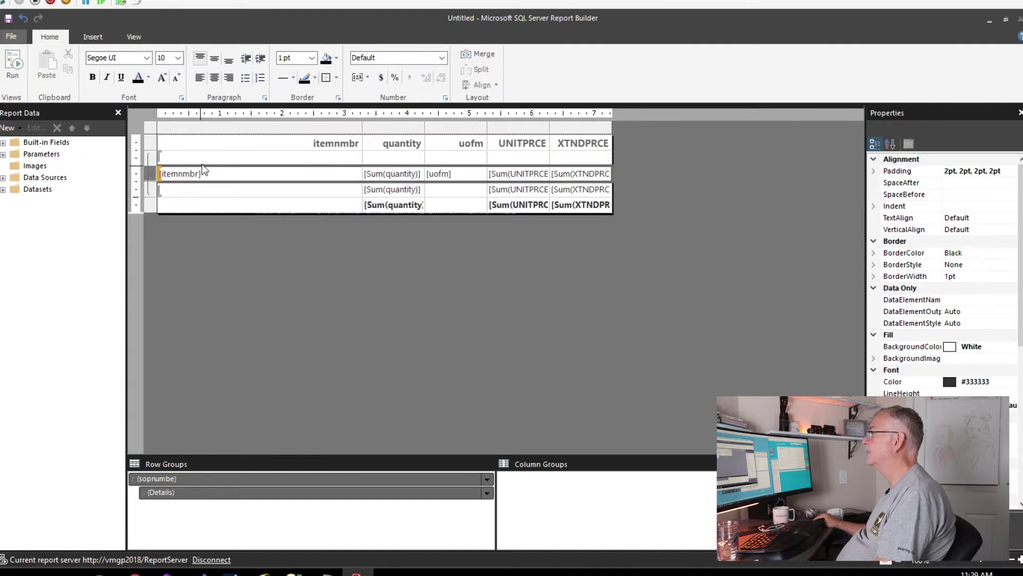
{"action": "left_click", "coordinate": [152, 147]}
{"action": "right_click", "coordinate": [152, 147]}
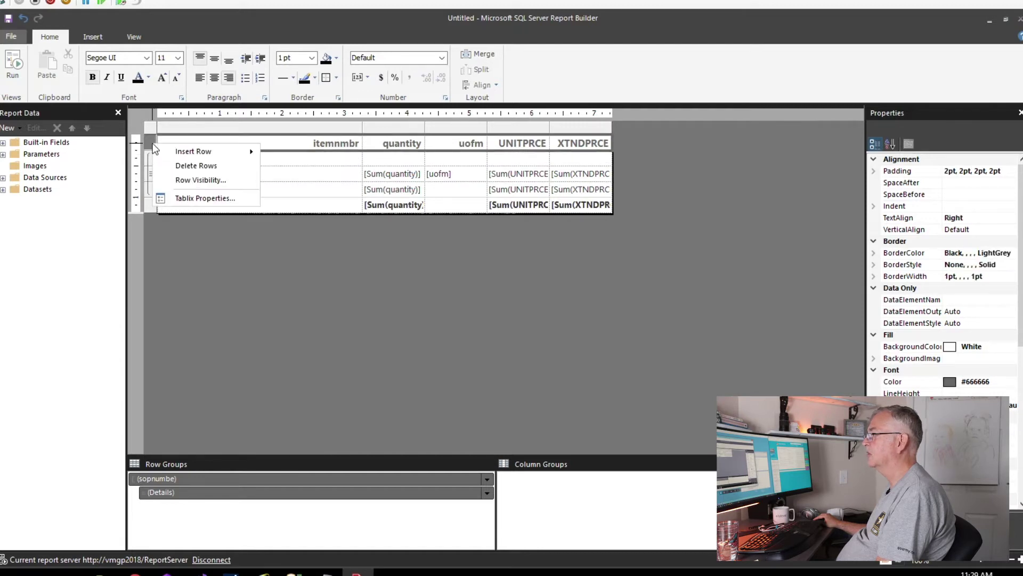
{"action": "left_click", "coordinate": [279, 190]}
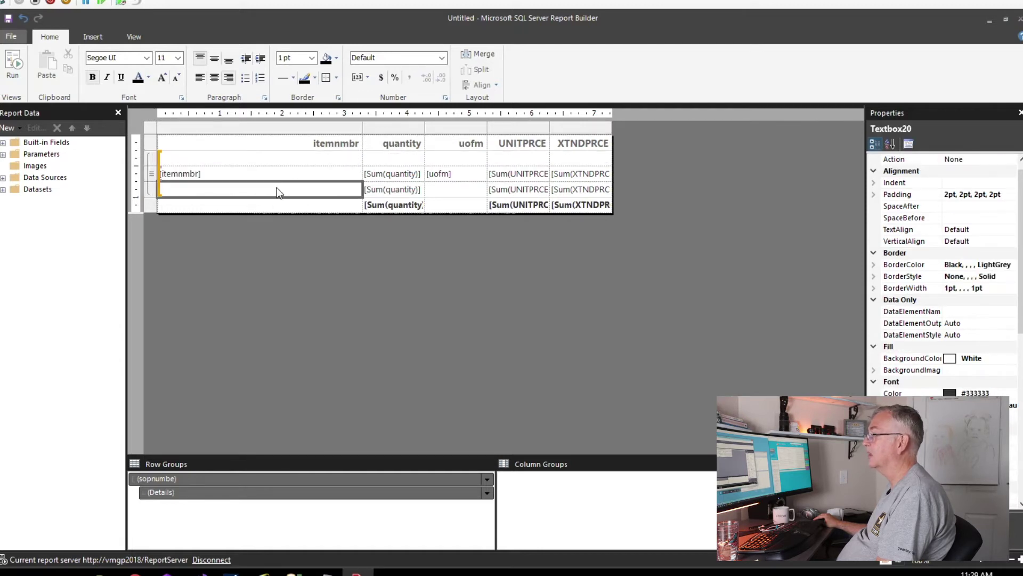
{"action": "left_click", "coordinate": [148, 143]}
{"action": "right_click", "coordinate": [148, 143]}
{"action": "left_click", "coordinate": [179, 165]}
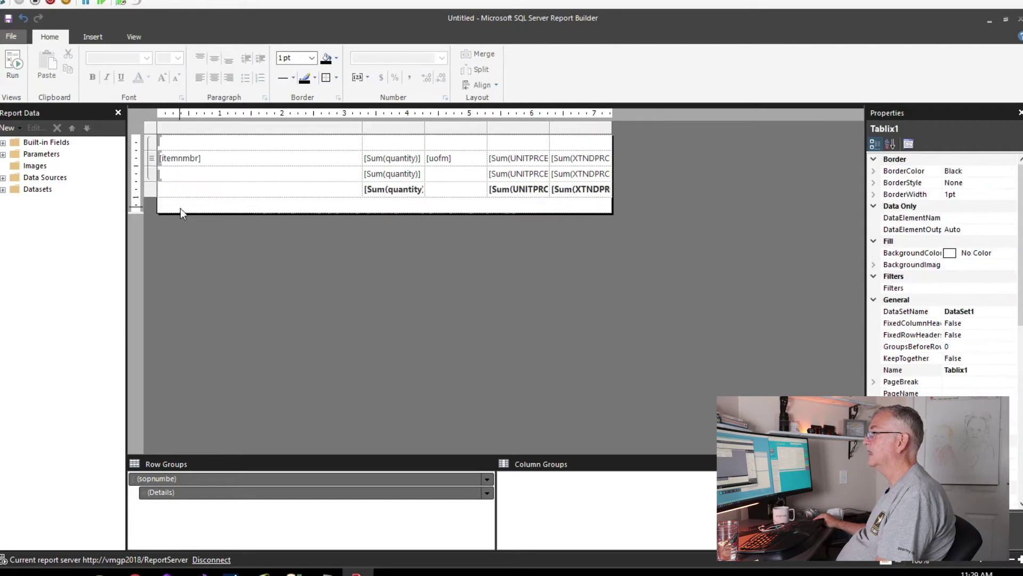
- Delete the Total row and insert another row below the top empty row inside the group
{"action": "left_click", "coordinate": [149, 188]}
{"action": "right_click", "coordinate": [151, 189]}
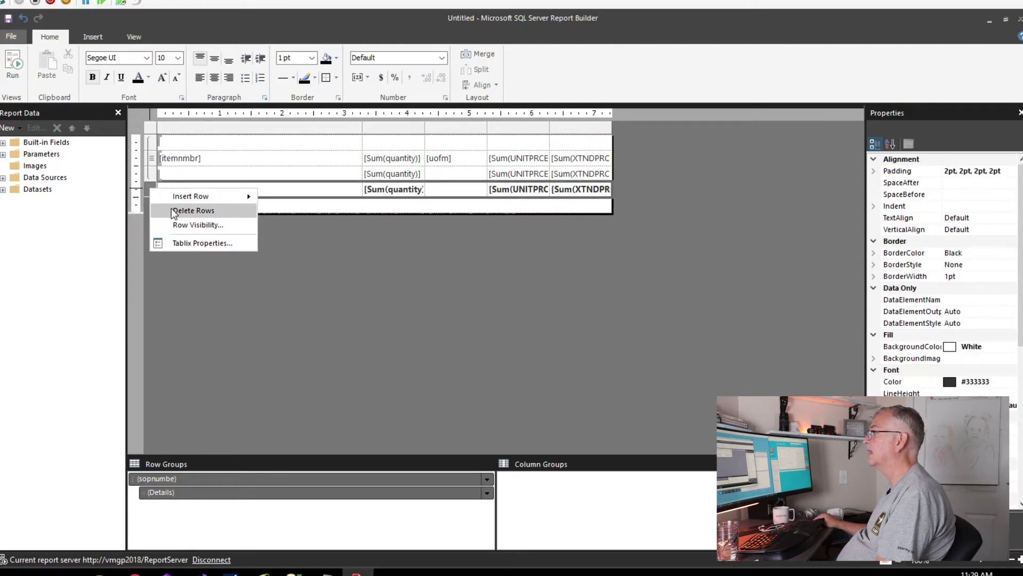
{"action": "left_click", "coordinate": [193, 210]}
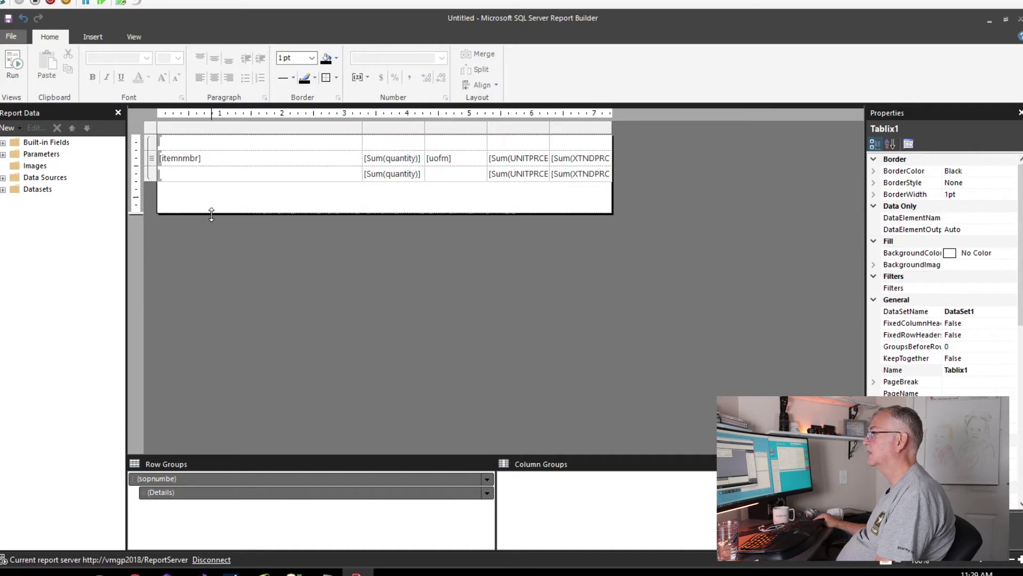
{"action": "left_click", "coordinate": [211, 214]}
{"action": "double_click", "coordinate": [198, 158]}
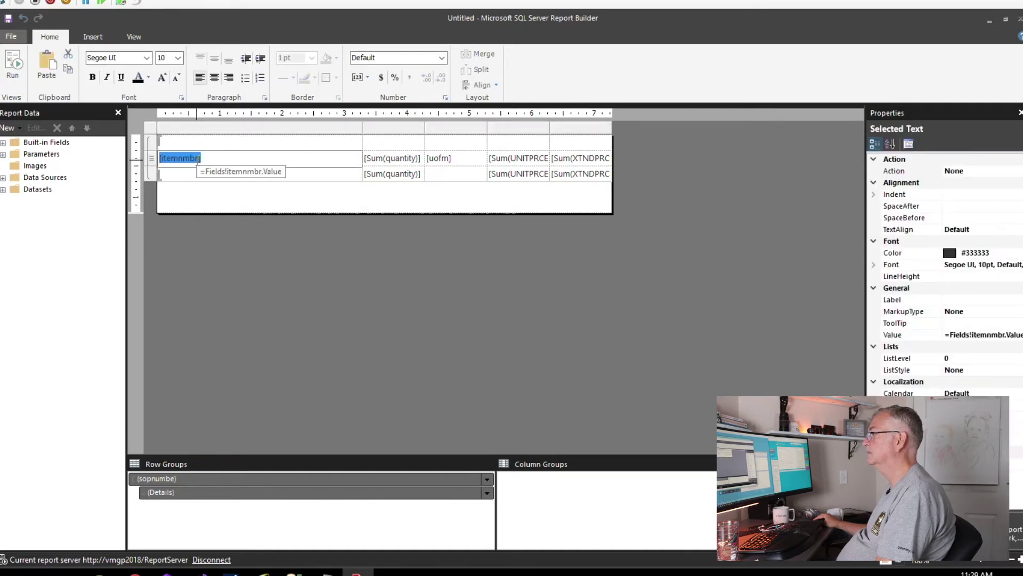
{"action": "left_click", "coordinate": [188, 185]}
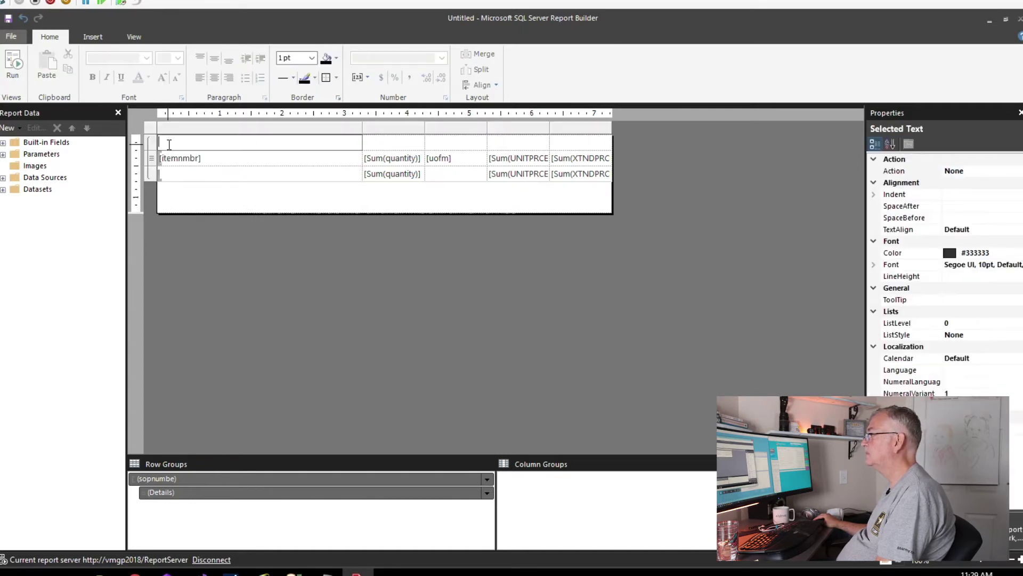
{"action": "right_click", "coordinate": [153, 147]}
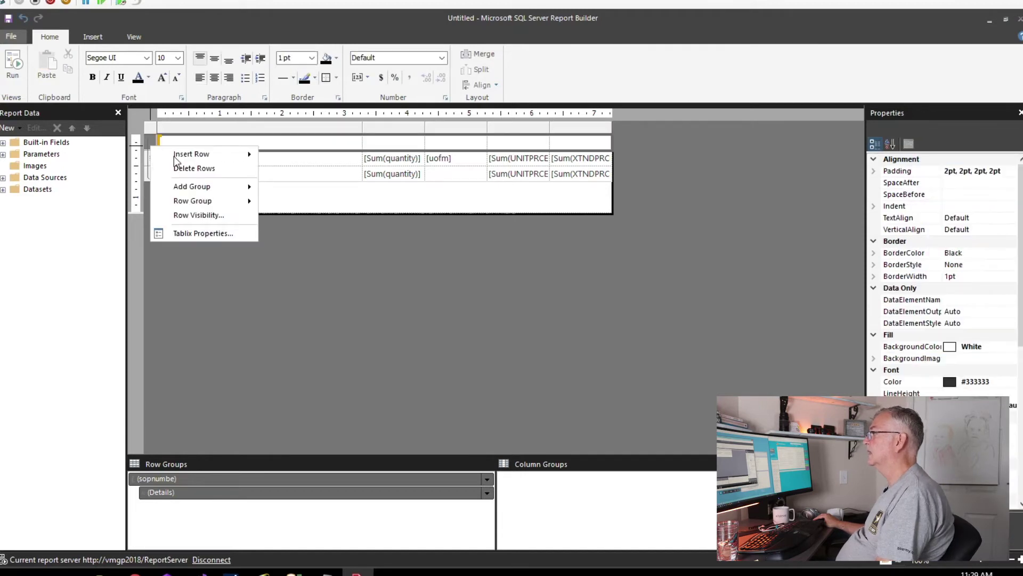
{"action": "mouse_move", "coordinate": [239, 158]}
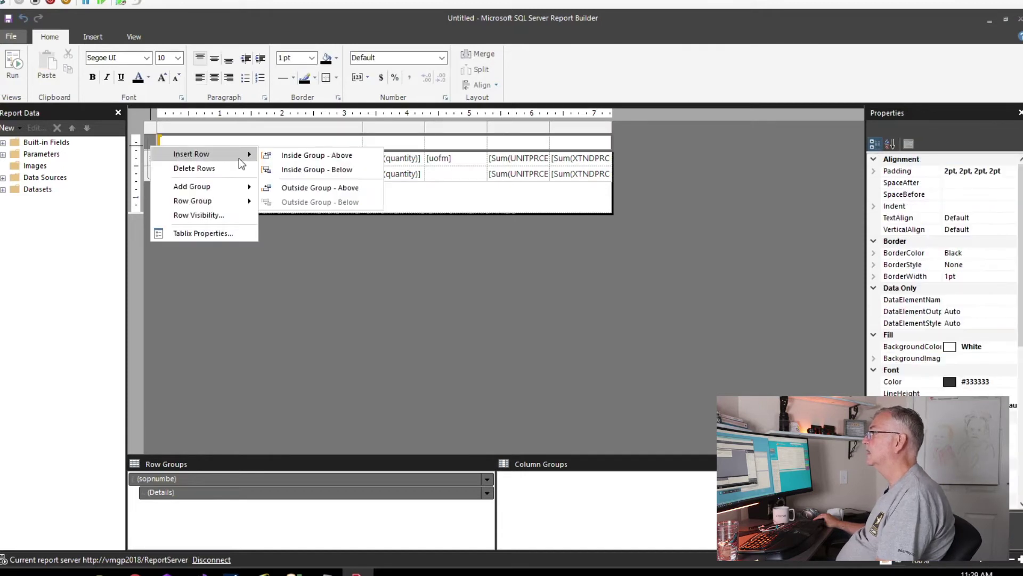
{"action": "left_click", "coordinate": [292, 163]}
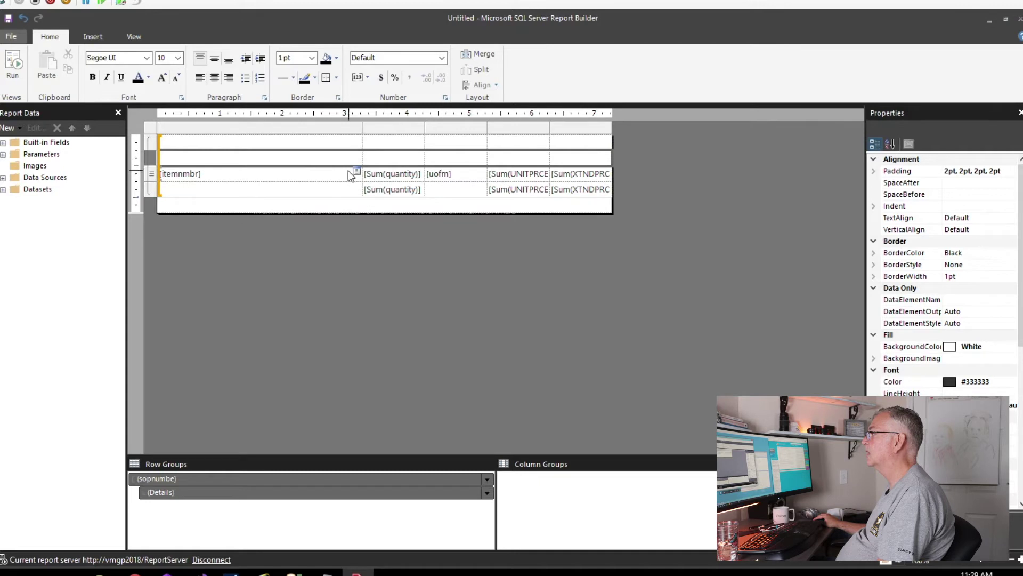
- Fill the new row's cells with Item Number, Quantity, UofM, Unit Price and Extended Price
{"action": "left_click", "coordinate": [328, 178]}
{"action": "left_click", "coordinate": [315, 163]}
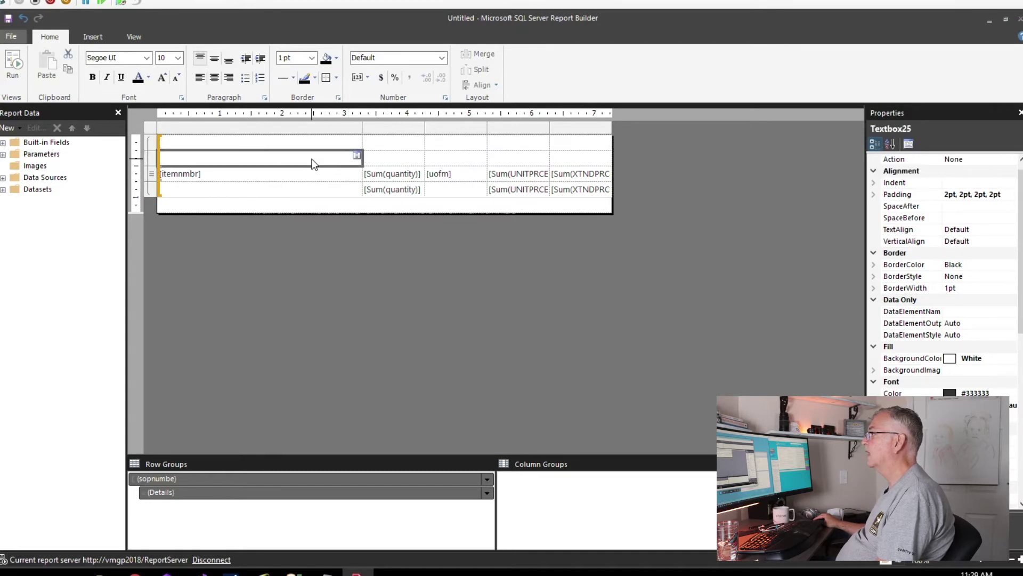
{"action": "left_click", "coordinate": [314, 162]}
{"action": "type", "text": "iIte"}
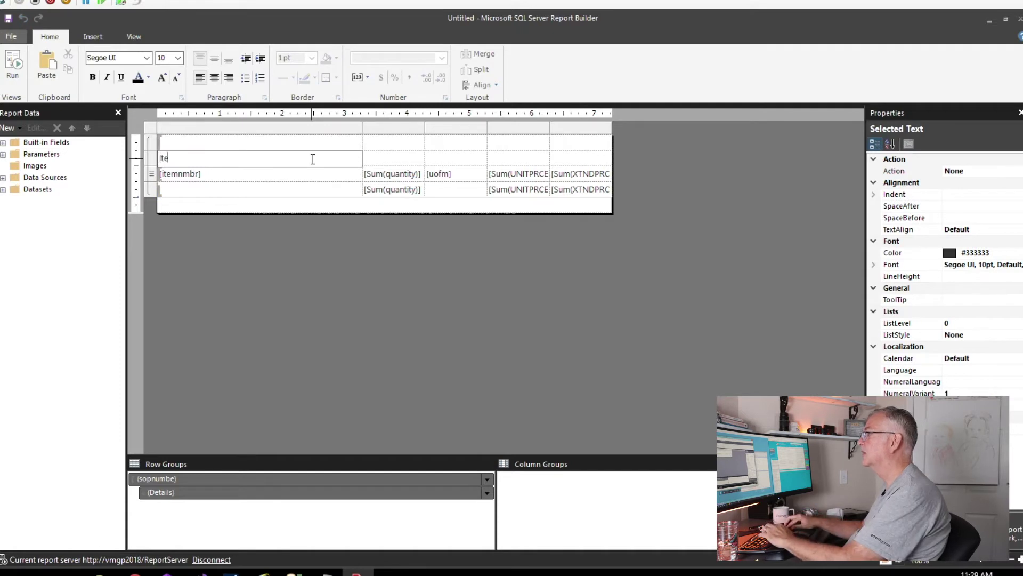
{"action": "type", "text": "m Number"}
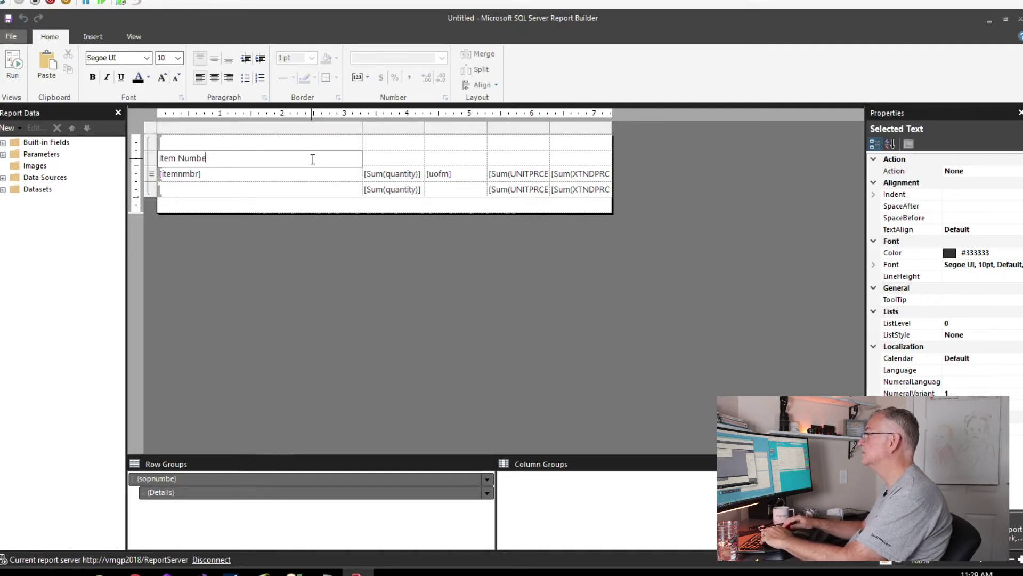
{"action": "key", "text": "Tab"}
{"action": "type", "text": "Quantity"}
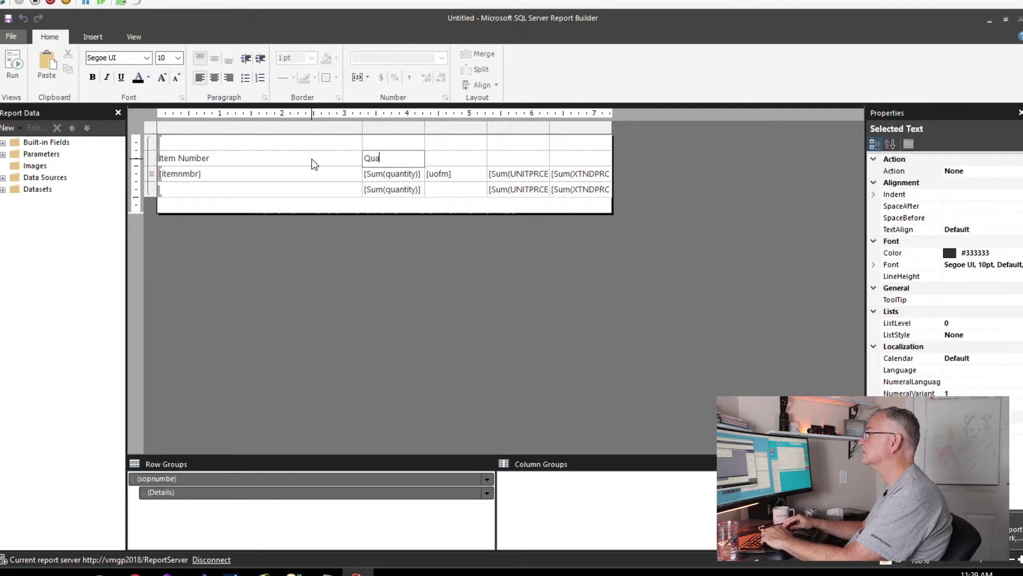
{"action": "key", "text": "Tab"}
{"action": "type", "text": "UofM"}
{"action": "key", "text": "Tab"}
{"action": "type", "text": "Unit Price"}
{"action": "key", "text": "Tab"}
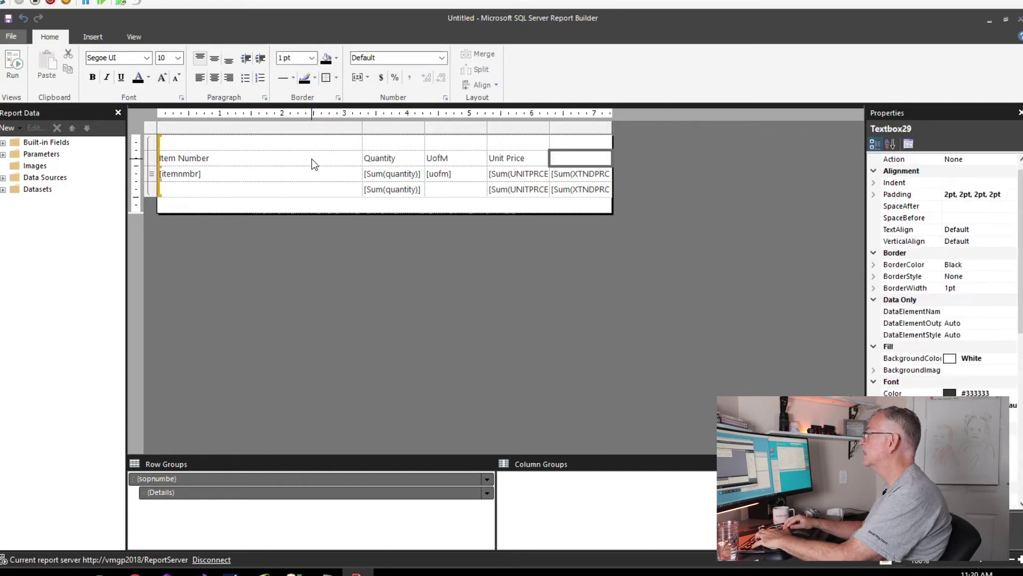
{"action": "type", "text": "Extended Price"}
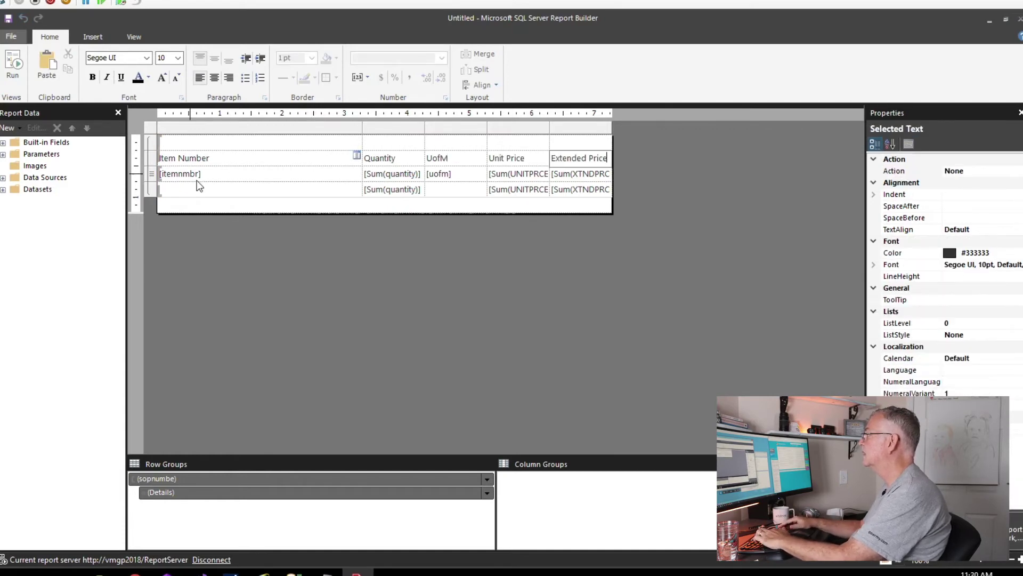
{"action": "left_click", "coordinate": [152, 187]}
- Insert two new rows below the total row of the line-item table
{"action": "right_click", "coordinate": [151, 191]}
{"action": "mouse_move", "coordinate": [181, 195]}
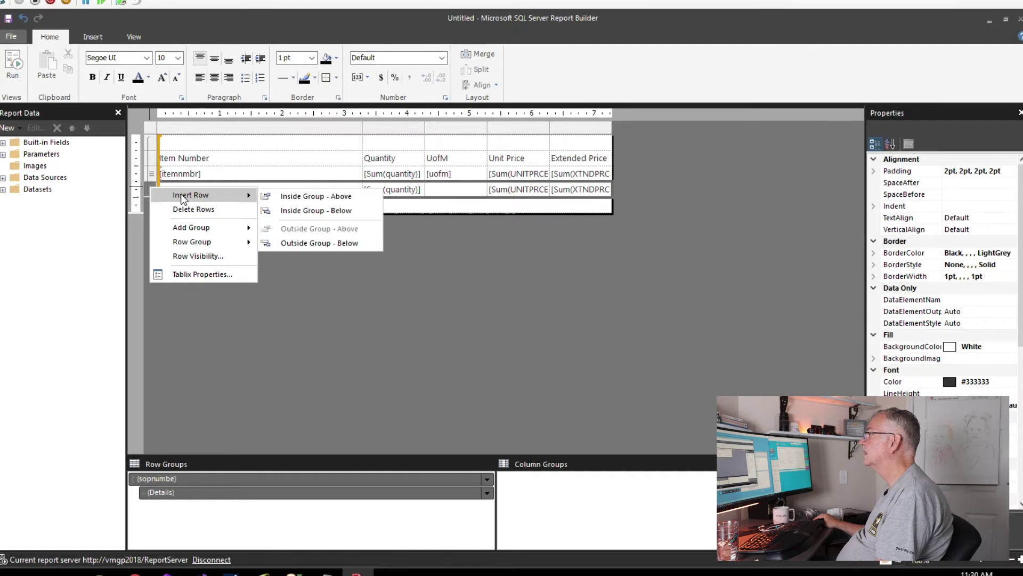
{"action": "key", "text": "Escape"}
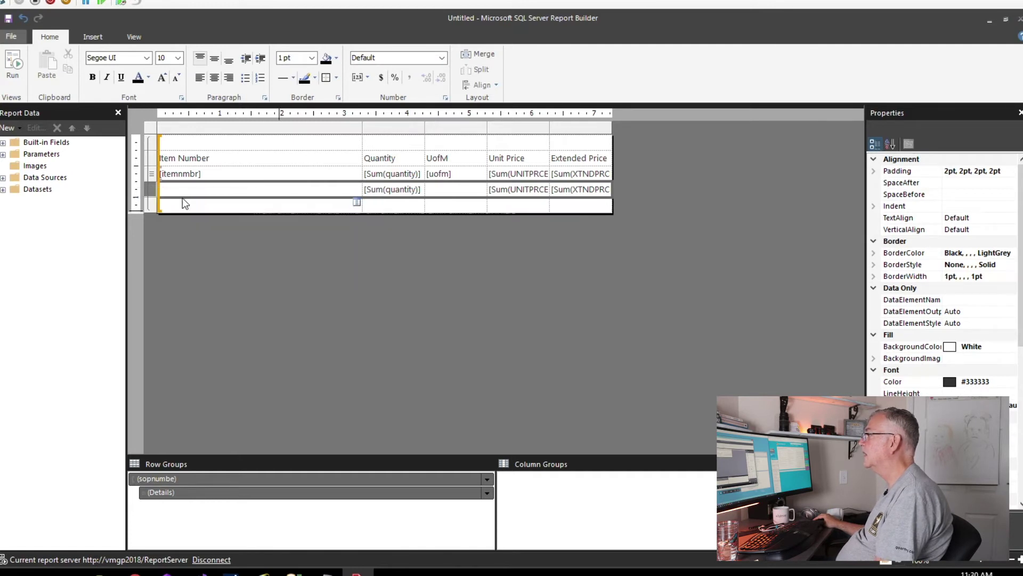
{"action": "right_click", "coordinate": [150, 191]}
{"action": "mouse_move", "coordinate": [177, 201]}
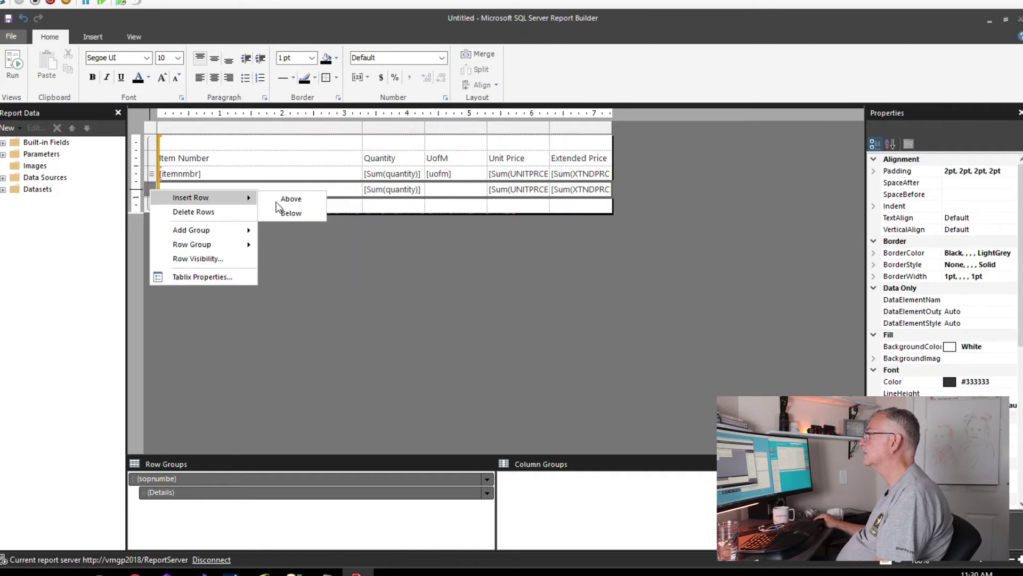
{"action": "left_click", "coordinate": [287, 212]}
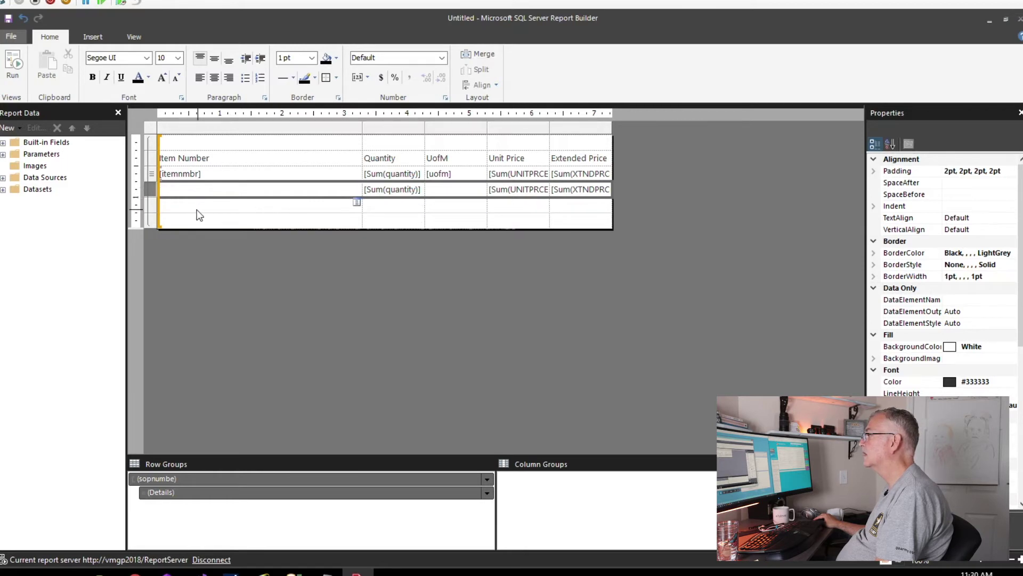
{"action": "left_click", "coordinate": [152, 201]}
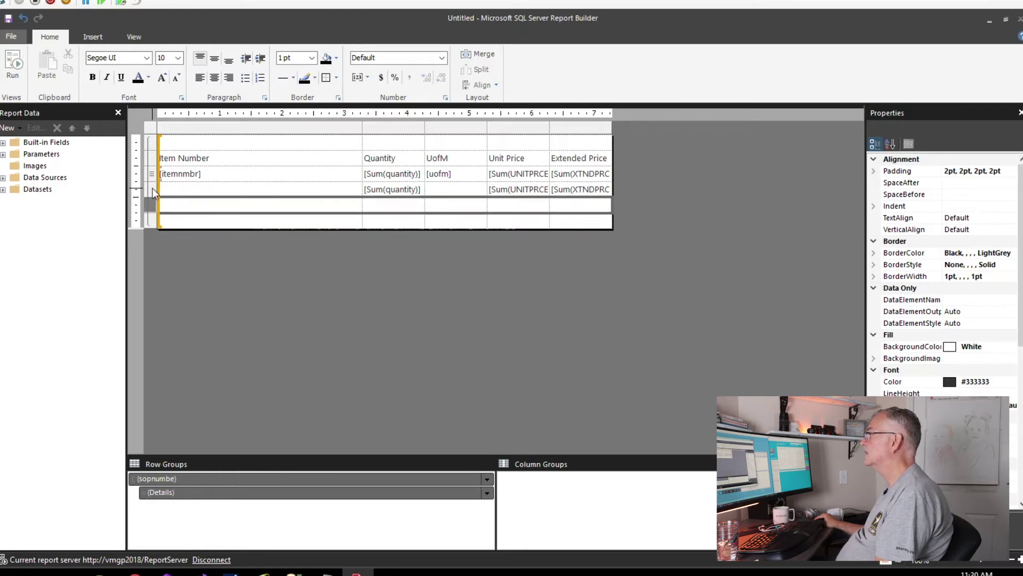
{"action": "right_click", "coordinate": [152, 188]}
{"action": "mouse_move", "coordinate": [209, 202]}
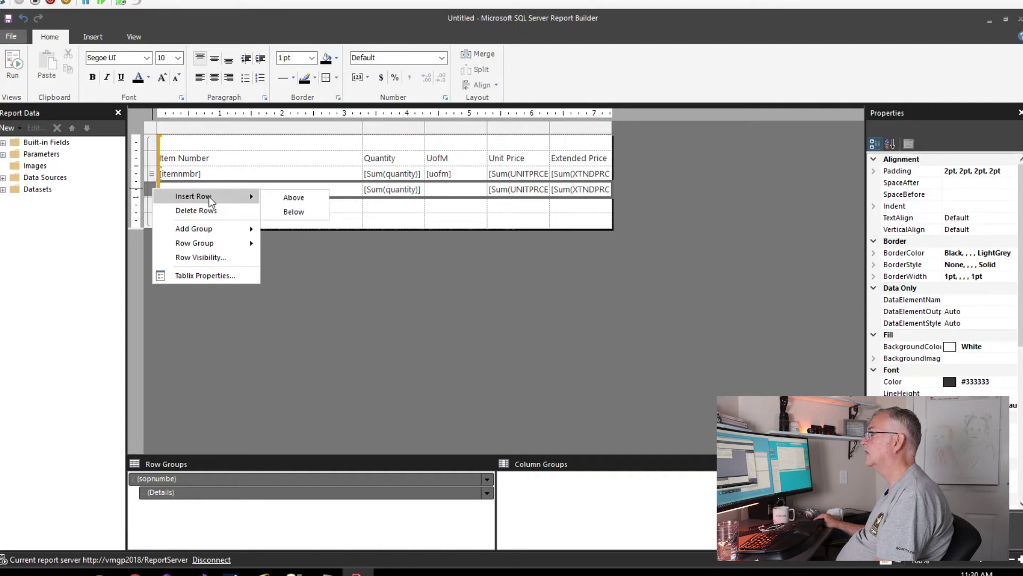
{"action": "left_click", "coordinate": [294, 212]}
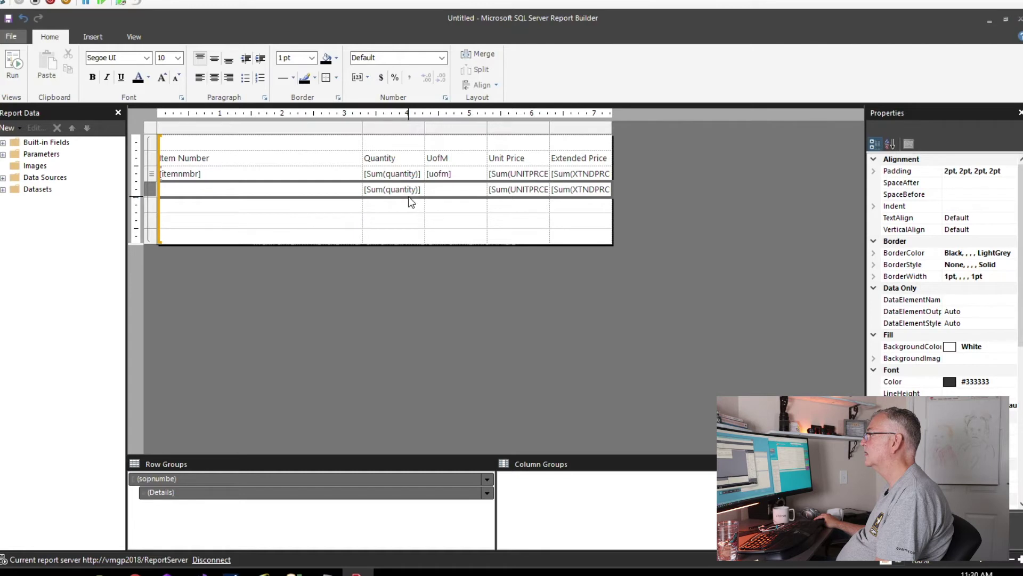
- Clear the quantity and unit price totals and show plain Quantity, UNITPRCE and XTNDPRCE per line
{"action": "left_click", "coordinate": [377, 194]}
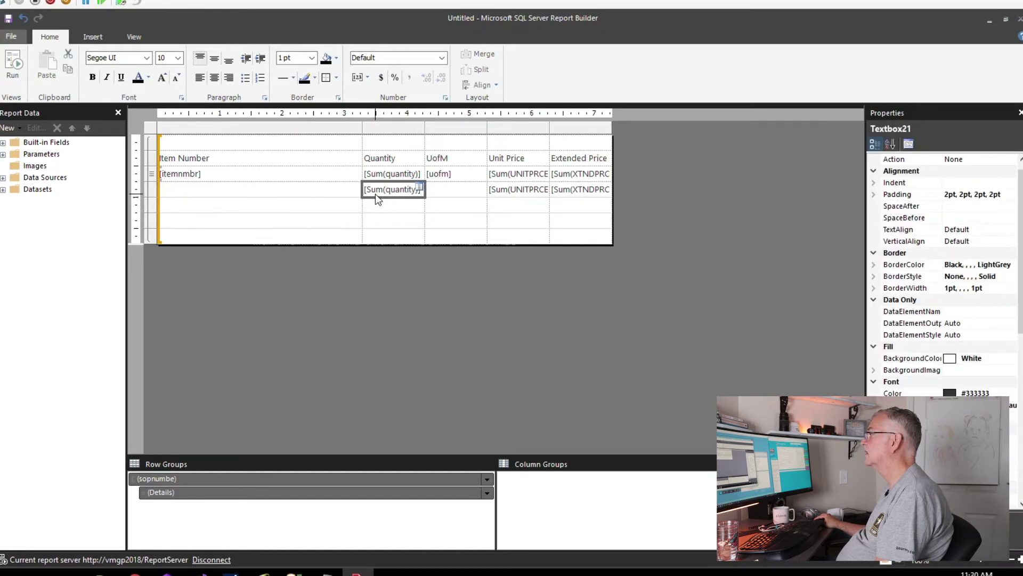
{"action": "key", "text": "Delete"}
{"action": "left_click", "coordinate": [490, 192]}
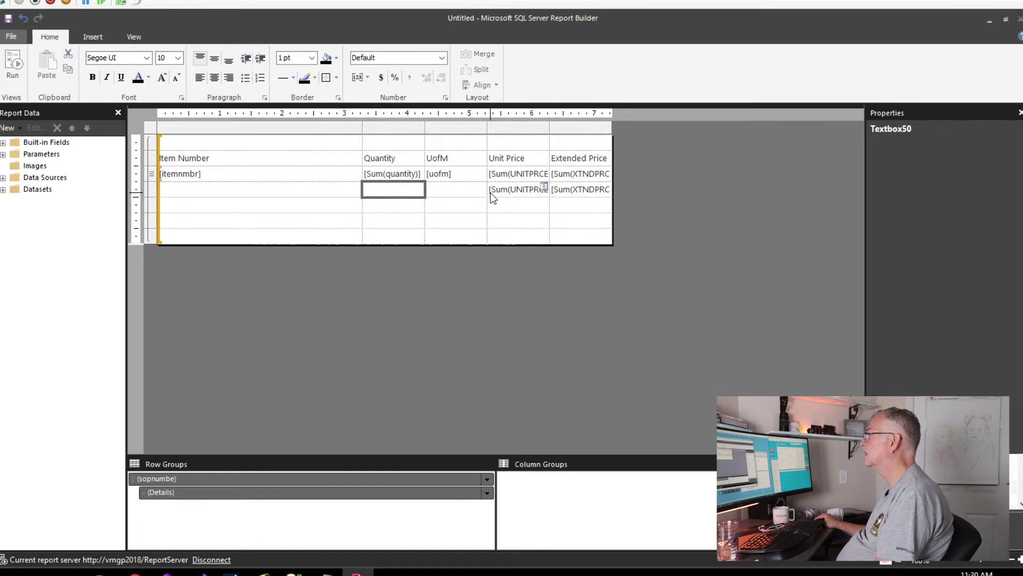
{"action": "key", "text": "Delete"}
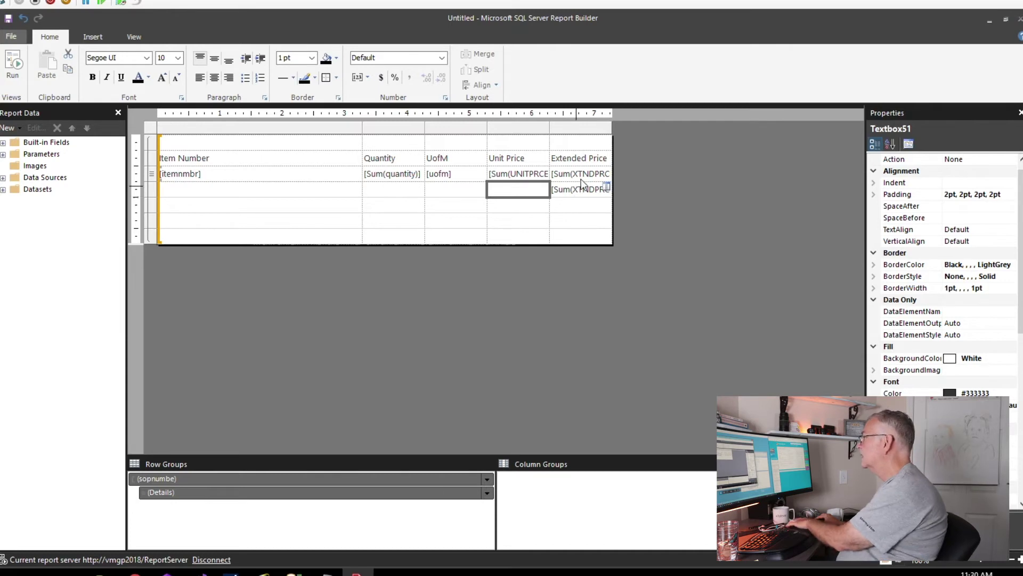
{"action": "left_click", "coordinate": [420, 170]}
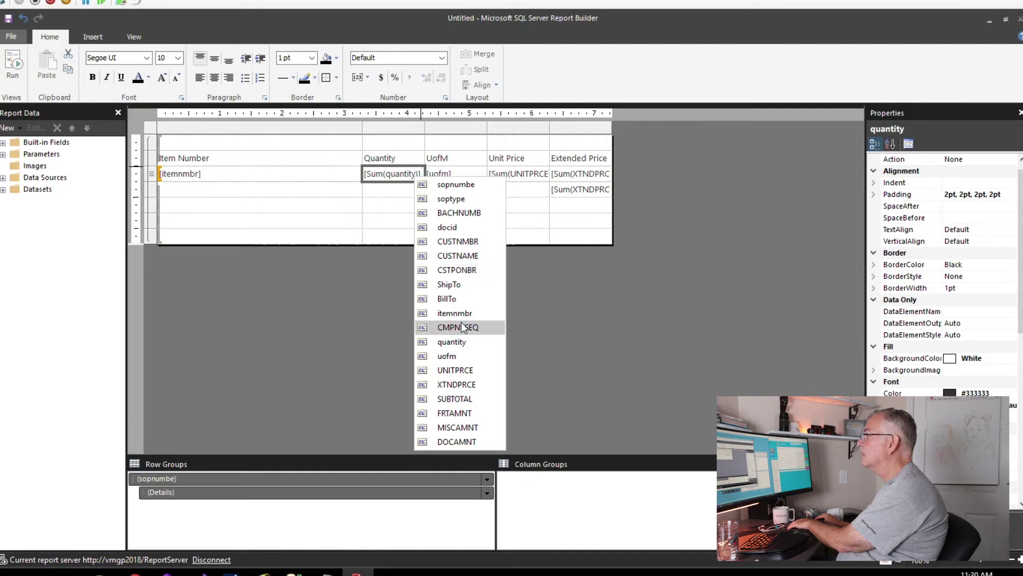
{"action": "left_click", "coordinate": [458, 341]}
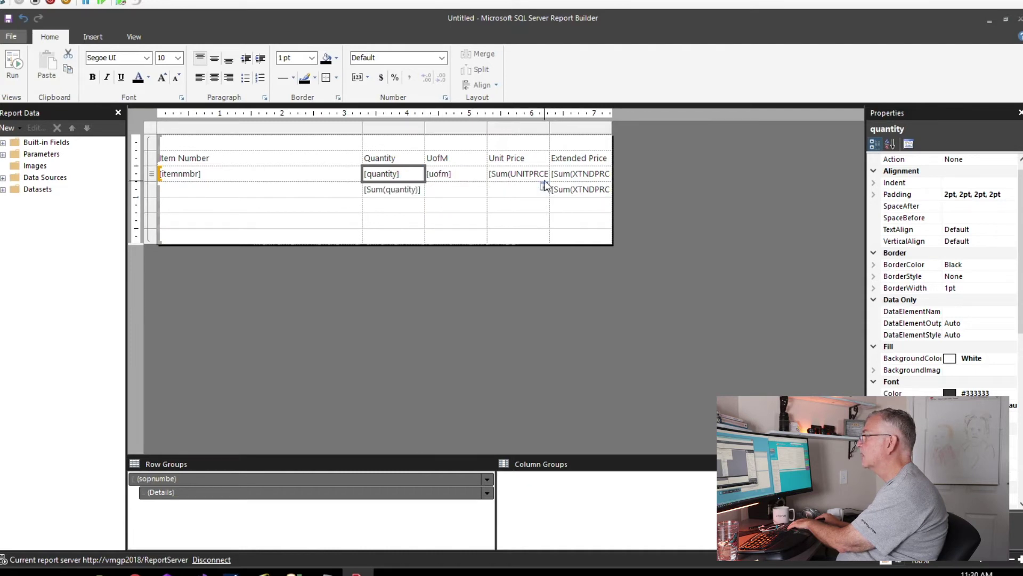
{"action": "left_click", "coordinate": [543, 171]}
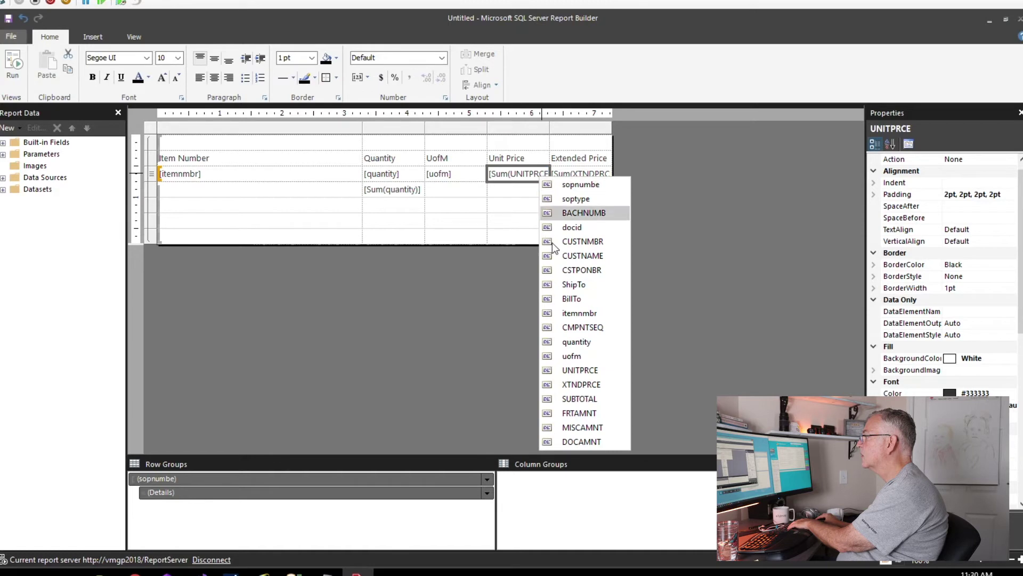
{"action": "left_click", "coordinate": [580, 370]}
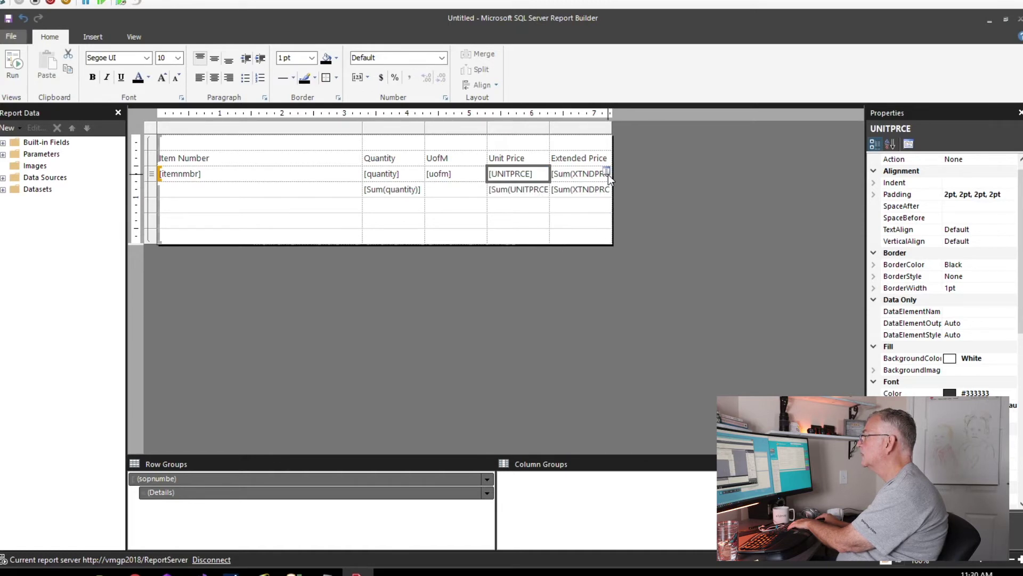
{"action": "left_click", "coordinate": [608, 174]}
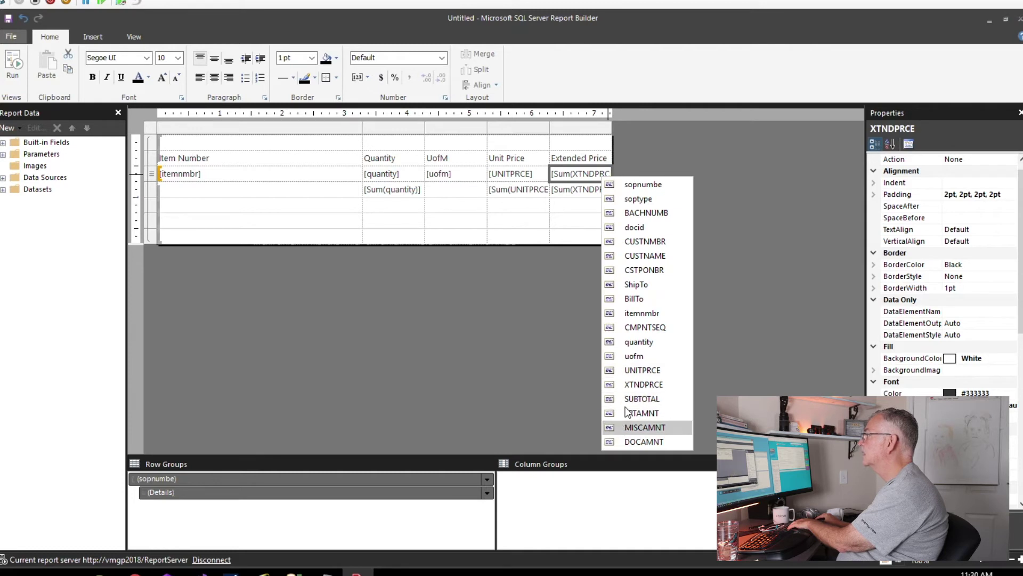
{"action": "left_click", "coordinate": [633, 384]}
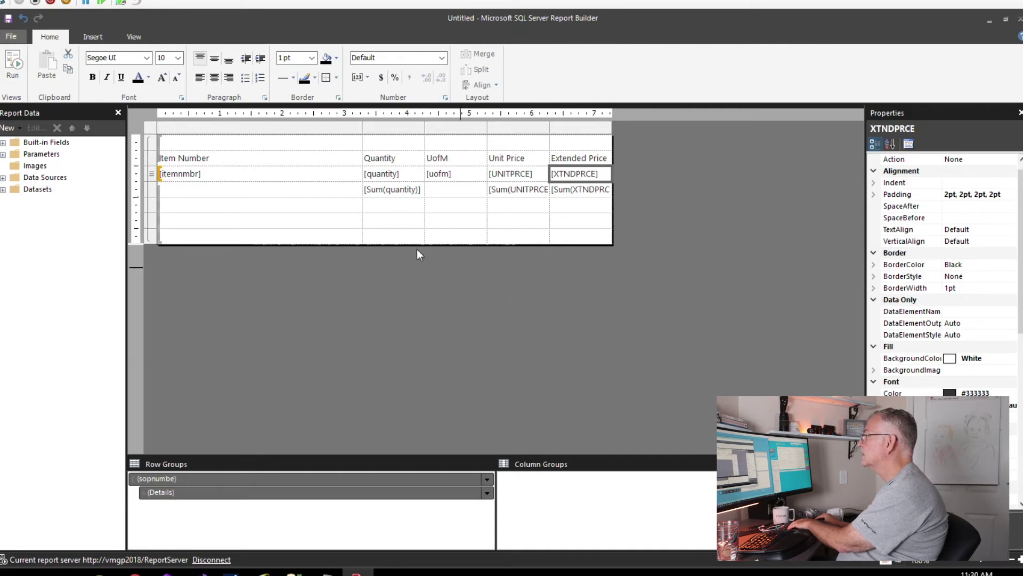
- Add FRTAMNT, MISCAMNT and DOCAMNT totals below the Extended Price subtotal
{"action": "left_click", "coordinate": [421, 195]}
{"action": "key", "text": "Delete"}
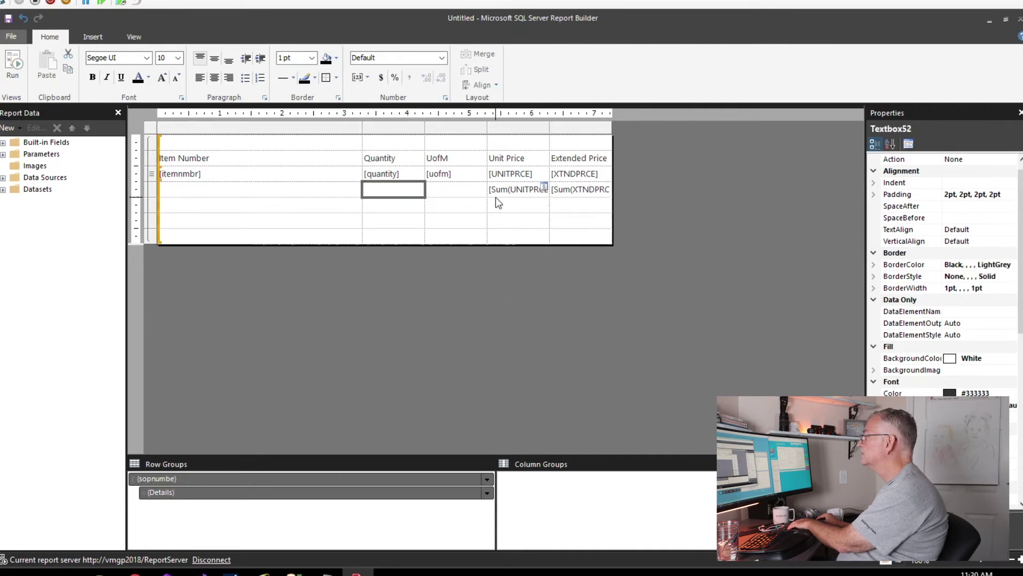
{"action": "left_click", "coordinate": [495, 197]}
{"action": "key", "text": "Delete"}
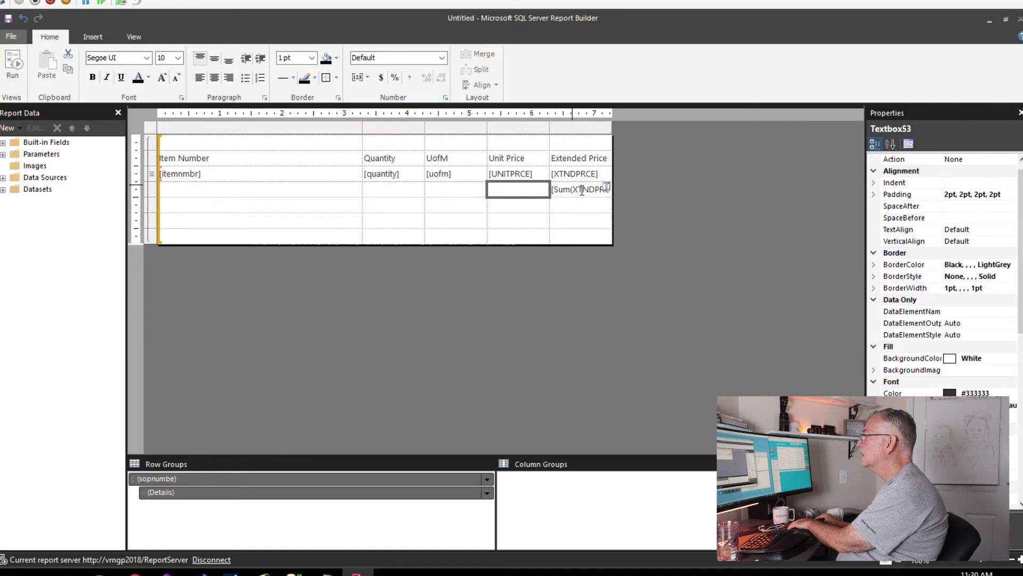
{"action": "left_click", "coordinate": [606, 204]}
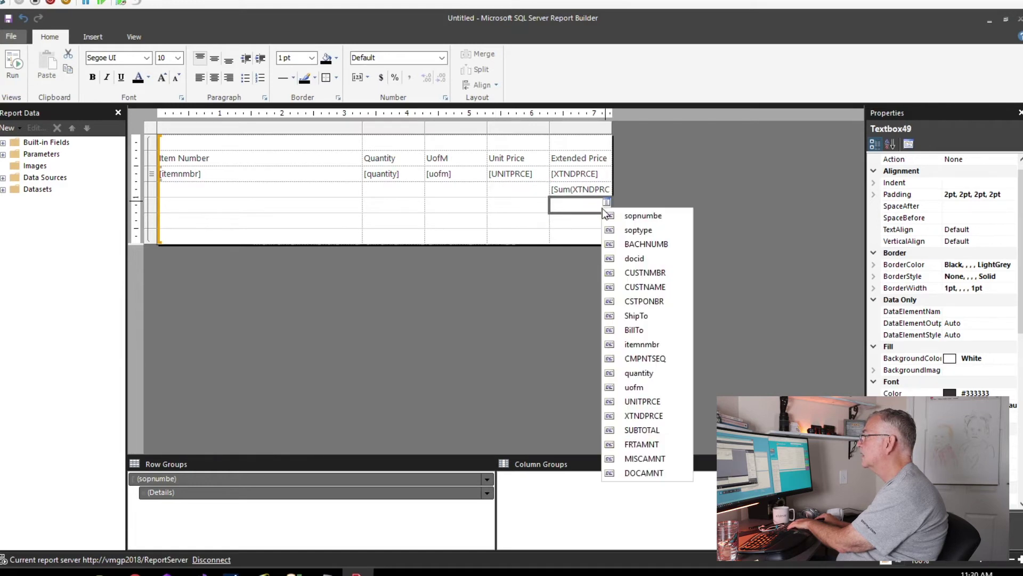
{"action": "left_click", "coordinate": [618, 444]}
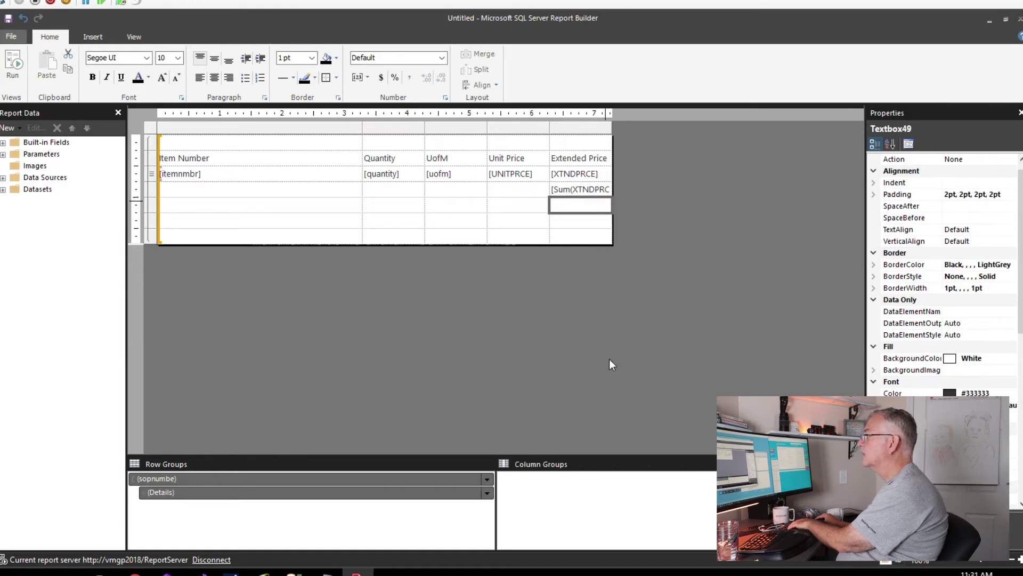
{"action": "left_click", "coordinate": [606, 220]}
{"action": "left_click", "coordinate": [607, 220]}
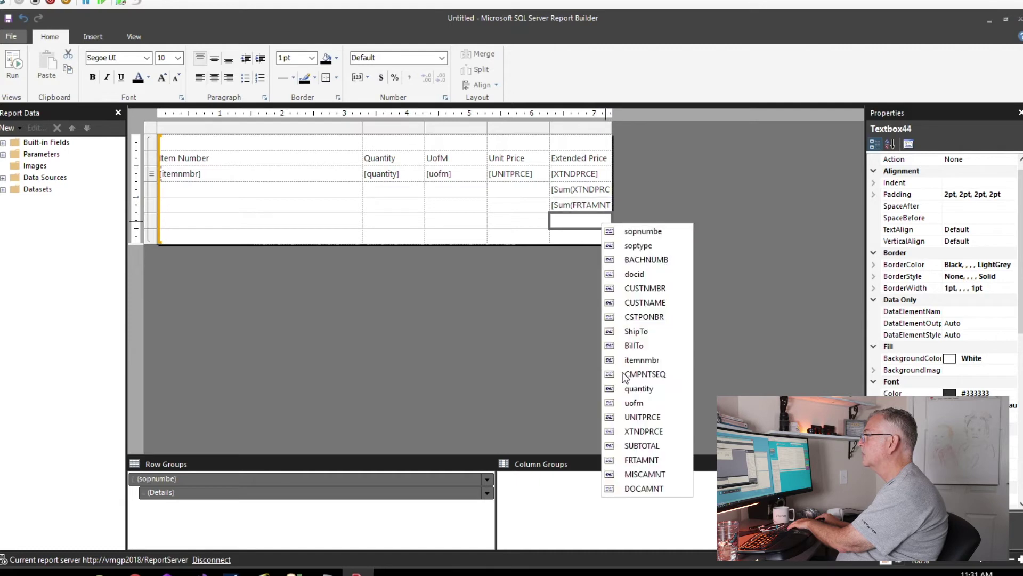
{"action": "left_click", "coordinate": [638, 474]}
{"action": "left_click", "coordinate": [608, 237]}
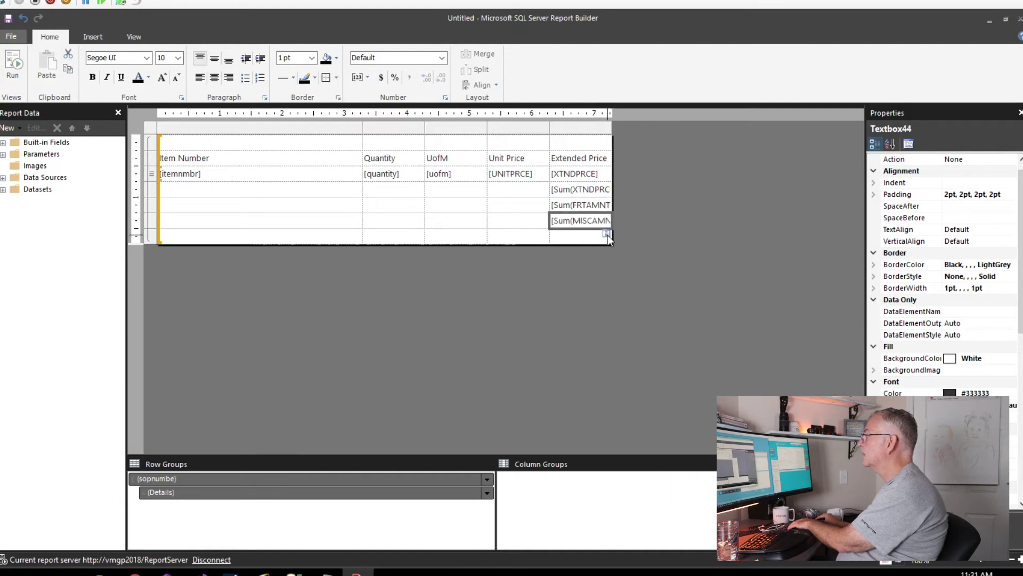
{"action": "left_click", "coordinate": [608, 237]}
{"action": "left_click", "coordinate": [642, 504]}
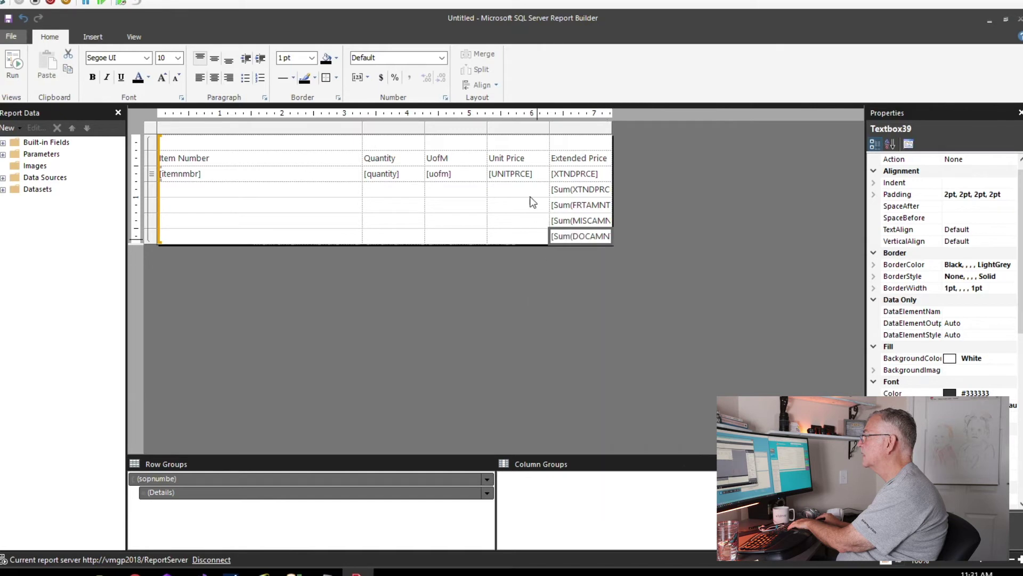
{"action": "left_click", "coordinate": [529, 195]}
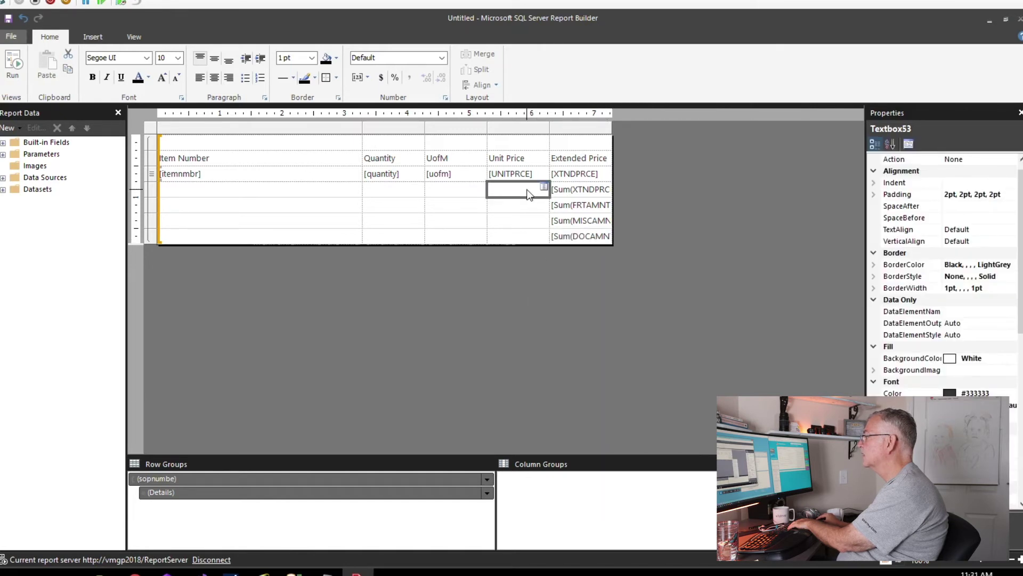
- Type Subtotal, Freight, Misc and Total beside the amounts, and stretch the blank top row taller
{"action": "type", "text": "Sub"}
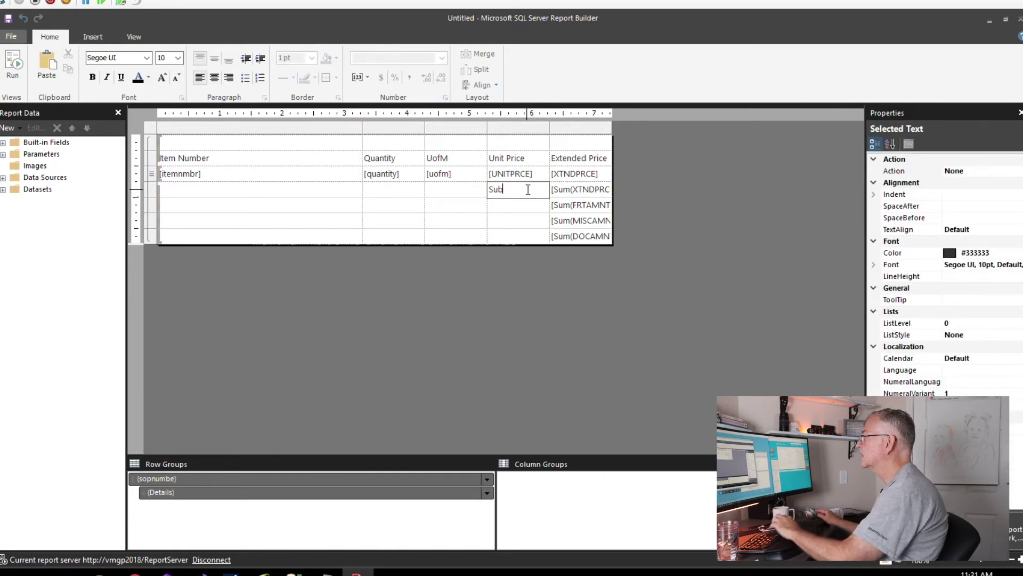
{"action": "type", "text": "total"}
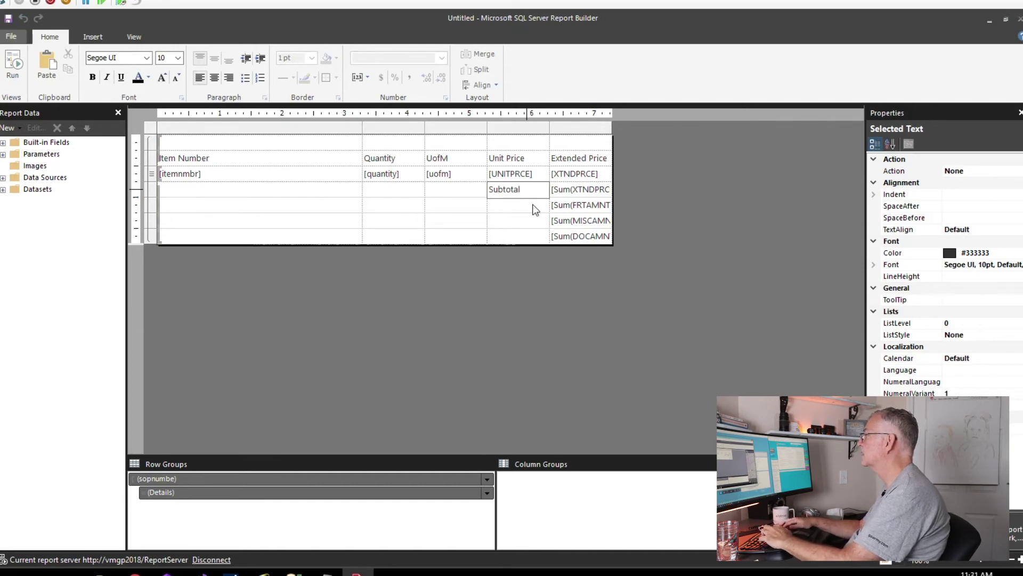
{"action": "left_click", "coordinate": [532, 205]}
{"action": "type", "text": "Freight"}
{"action": "left_click", "coordinate": [522, 221]}
{"action": "type", "text": "Misc"}
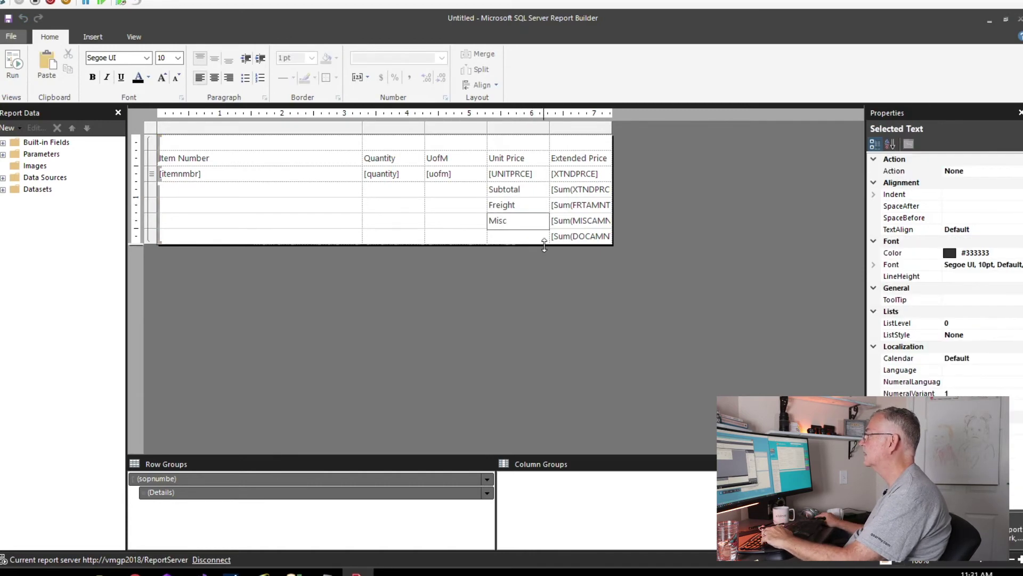
{"action": "left_click", "coordinate": [530, 236]}
{"action": "type", "text": "D"}
{"action": "key", "text": "BackSpace"}
{"action": "type", "text": "Total"}
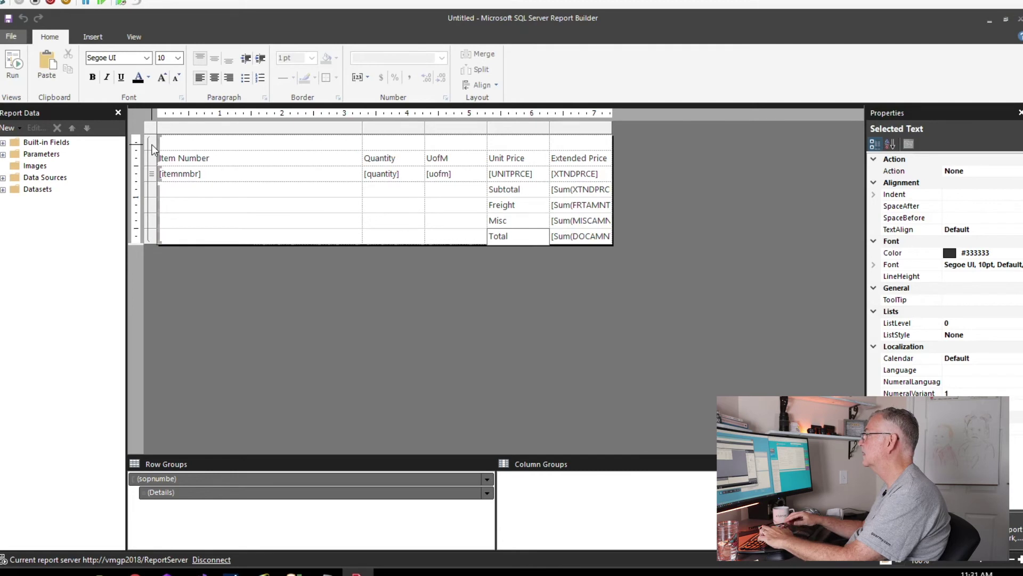
{"action": "left_click_drag", "start_coordinate": [145, 151], "coordinate": [146, 252]}
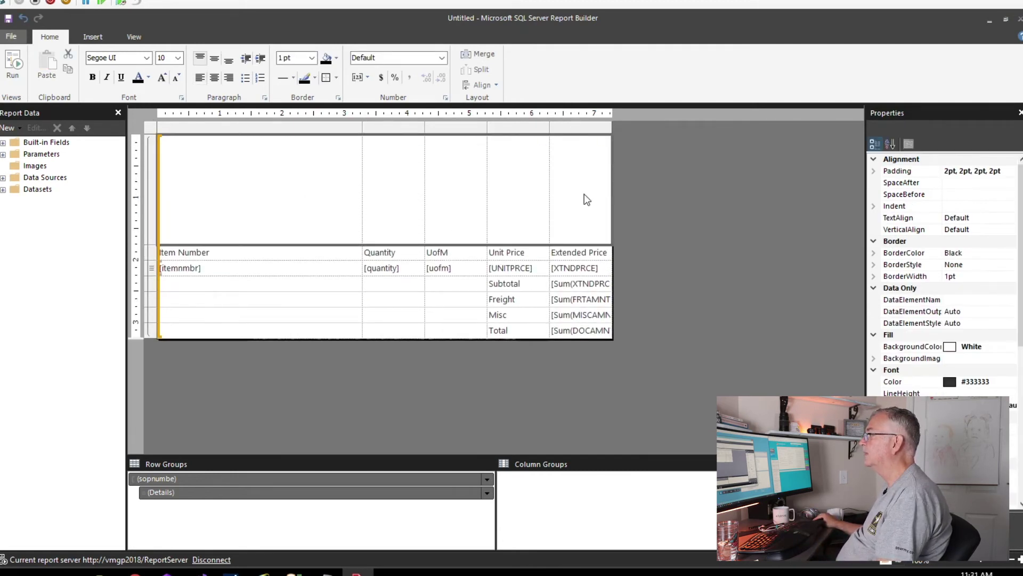
- Merge the top row's cells and place a rectangle above the line-item table
{"action": "right_click", "coordinate": [570, 187]}
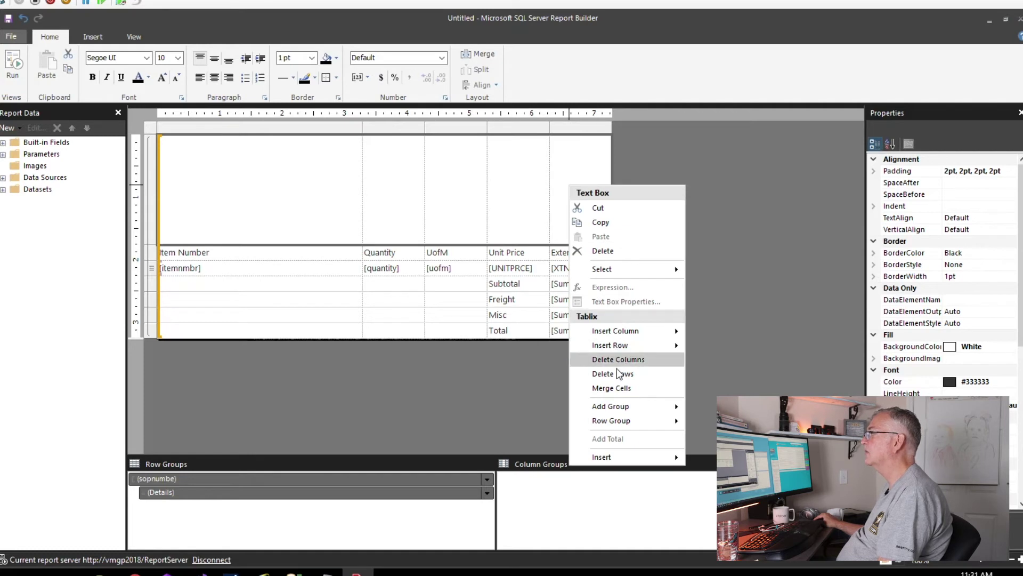
{"action": "left_click", "coordinate": [616, 388]}
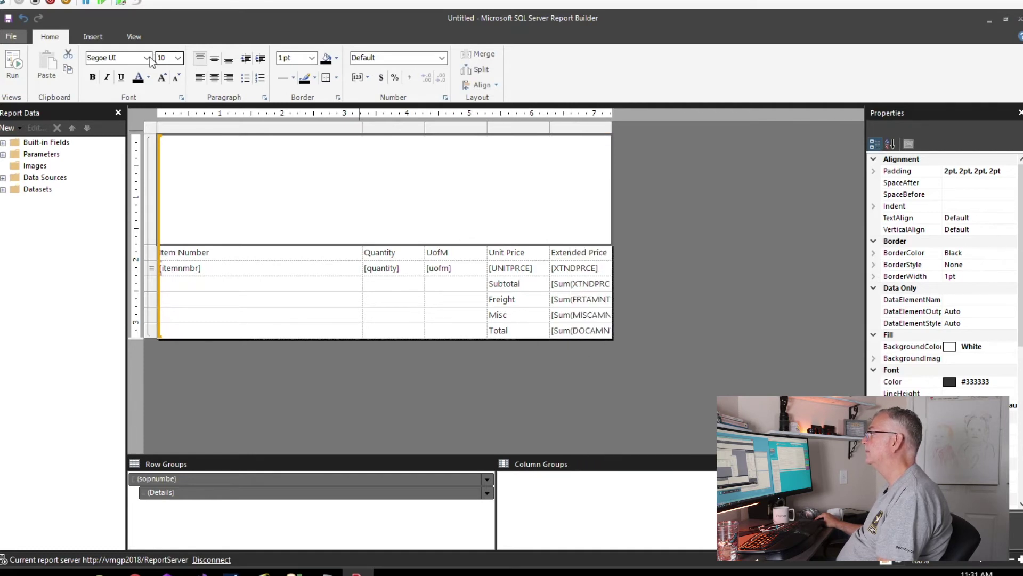
{"action": "left_click", "coordinate": [93, 37]}
{"action": "left_click", "coordinate": [421, 67]}
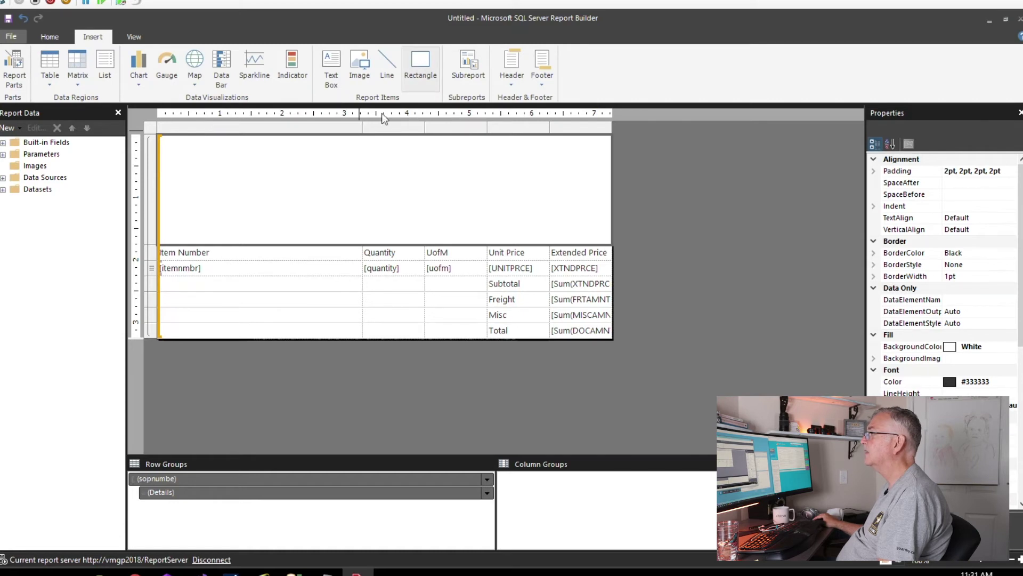
{"action": "left_click", "coordinate": [358, 191]}
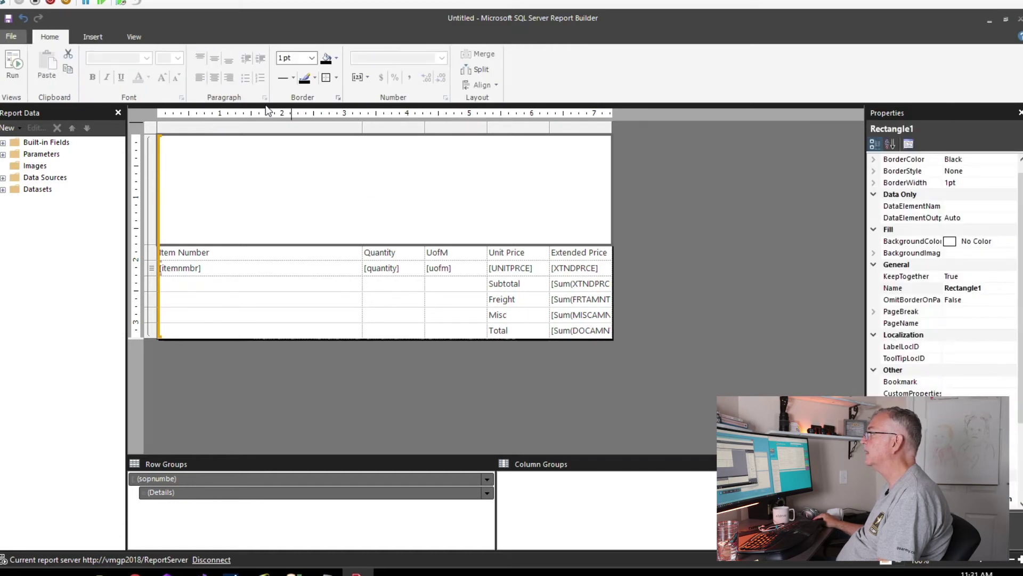
- Drop ShipTo, BillTo and the sopnumbe invoice number fields into the rectangle
{"action": "left_click", "coordinate": [4, 190]}
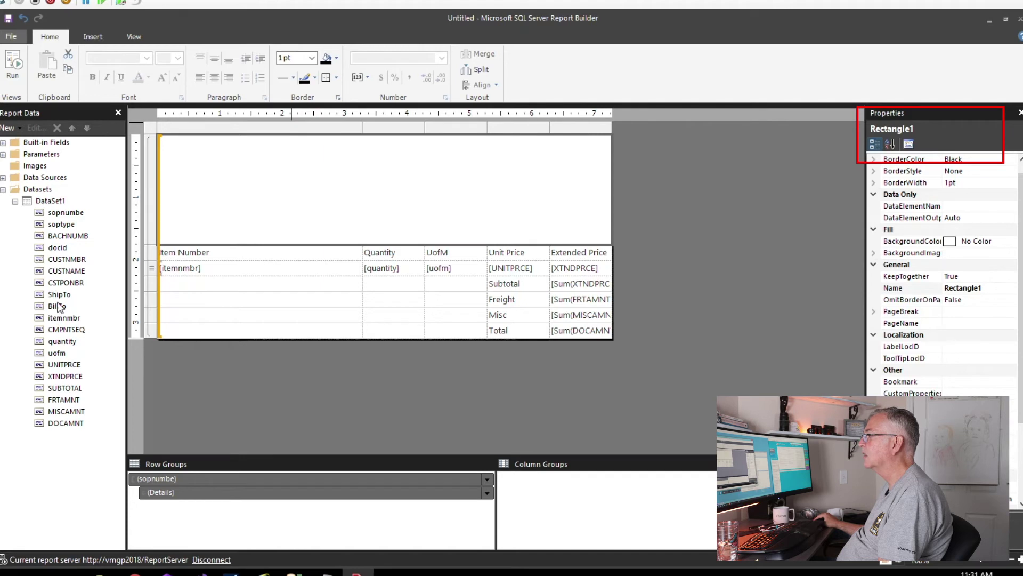
{"action": "mouse_move", "coordinate": [60, 295]}
{"action": "left_mouse_down"}
{"action": "mouse_move", "coordinate": [215, 168]}
{"action": "mouse_move", "coordinate": [207, 176]}
{"action": "left_mouse_up"}
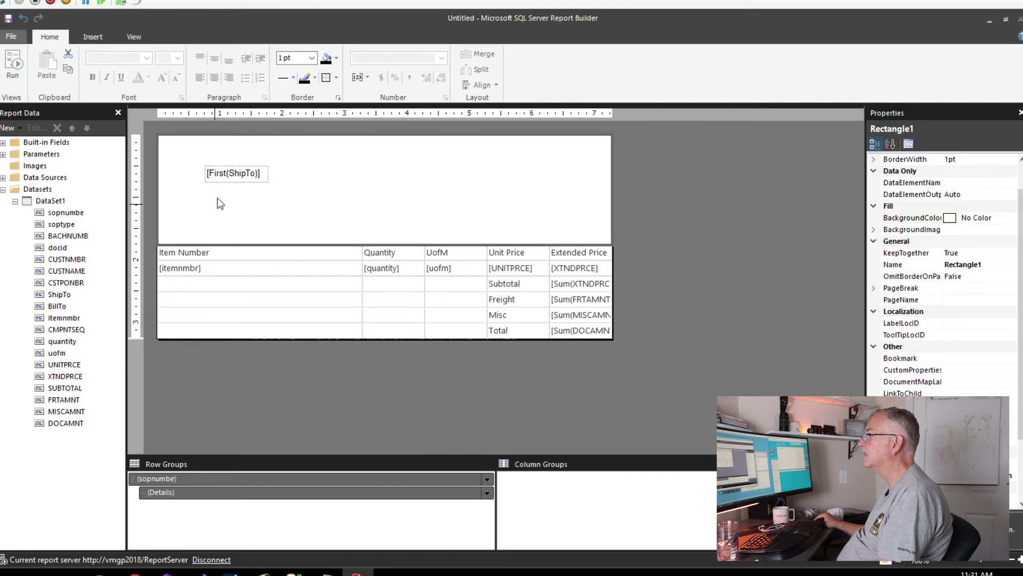
{"action": "left_click", "coordinate": [59, 306]}
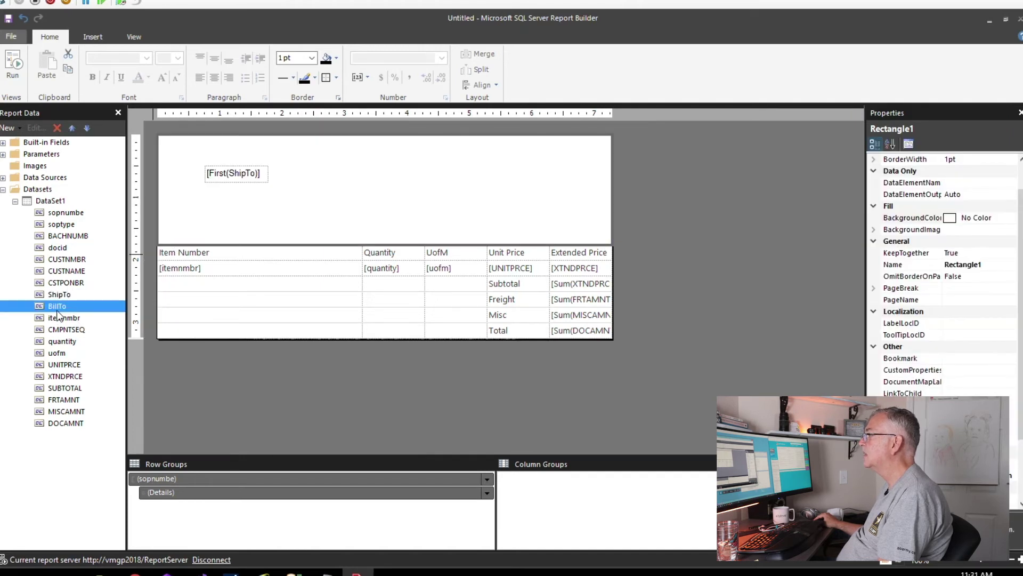
{"action": "left_click_drag", "start_coordinate": [58, 306], "coordinate": [399, 178]}
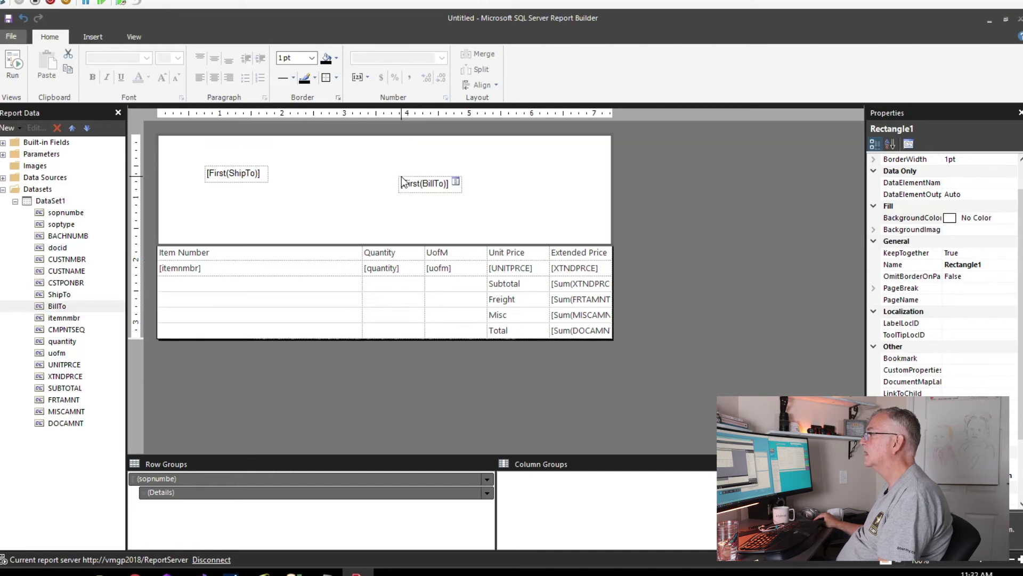
{"action": "left_click", "coordinate": [65, 213]}
{"action": "left_click_drag", "start_coordinate": [65, 213], "coordinate": [530, 151]}
- Resize the BillTo and ShipTo textboxes into larger address blocks
{"action": "left_click", "coordinate": [429, 188]}
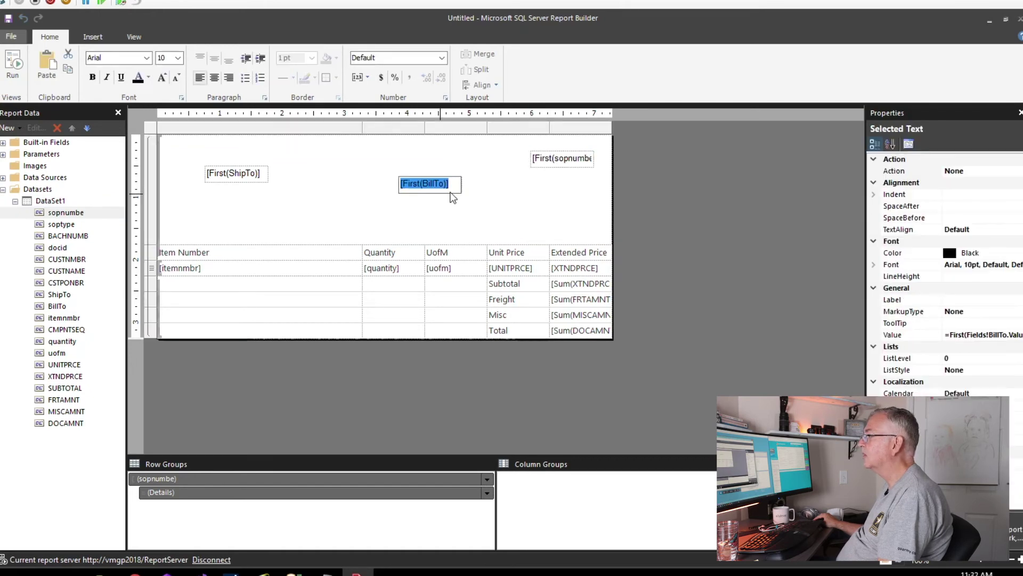
{"action": "left_click", "coordinate": [461, 187]}
{"action": "left_click", "coordinate": [456, 181]}
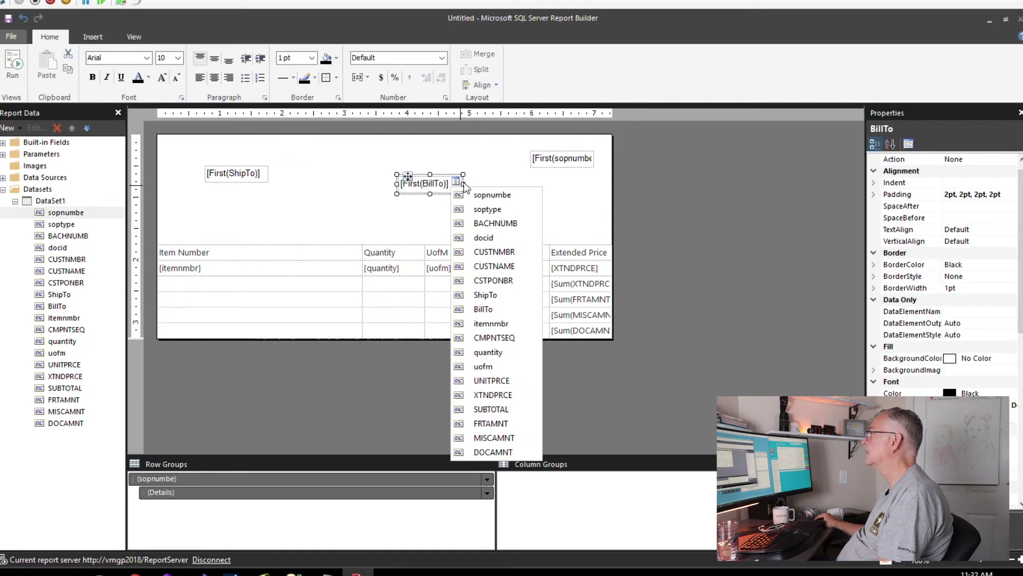
{"action": "key", "text": "Escape"}
{"action": "left_click_drag", "start_coordinate": [480, 216], "coordinate": [480, 239]}
{"action": "left_click", "coordinate": [228, 177]}
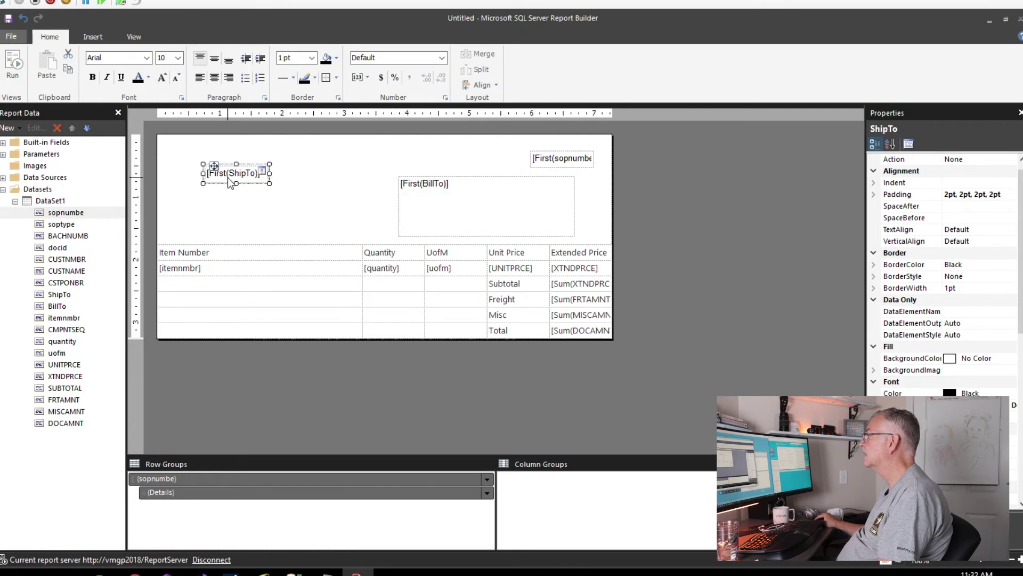
{"action": "left_click_drag", "start_coordinate": [228, 177], "coordinate": [198, 185]}
{"action": "left_click_drag", "start_coordinate": [263, 183], "coordinate": [273, 237]}
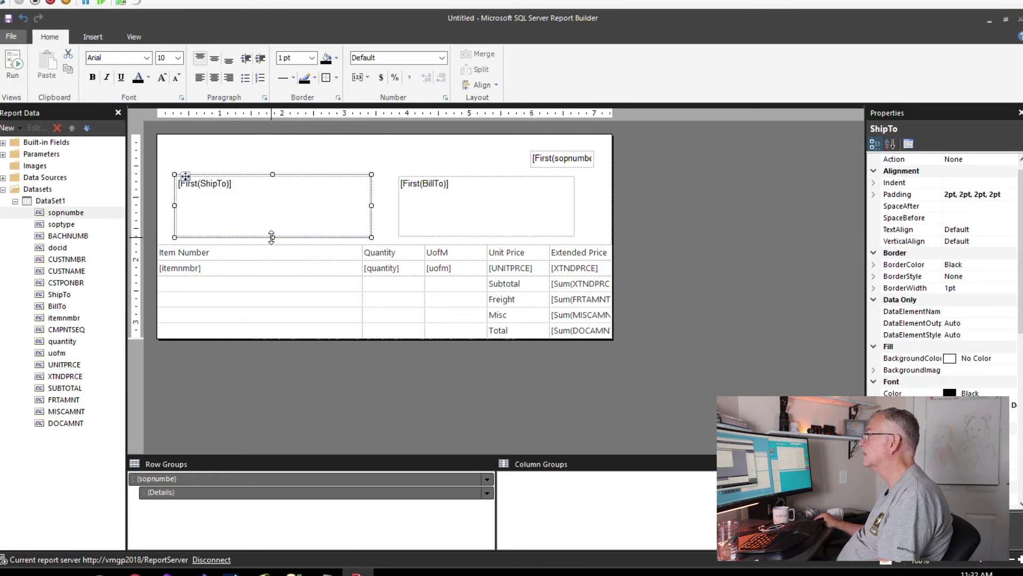
{"action": "left_click", "coordinate": [212, 479]}
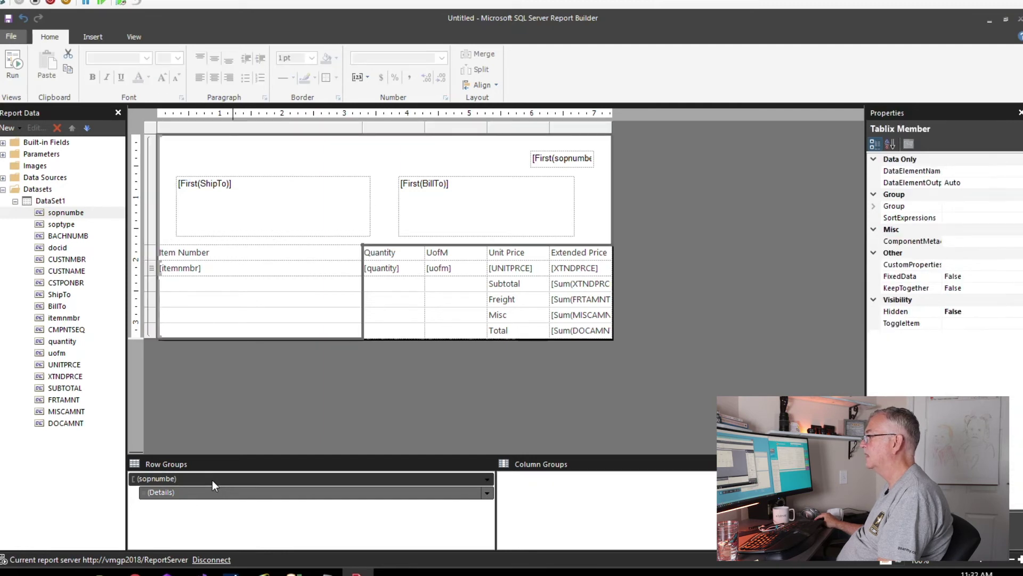
- Turn on 'Between each instance of a group' page breaks for sopnumbe, then run the report
{"action": "right_click", "coordinate": [212, 480]}
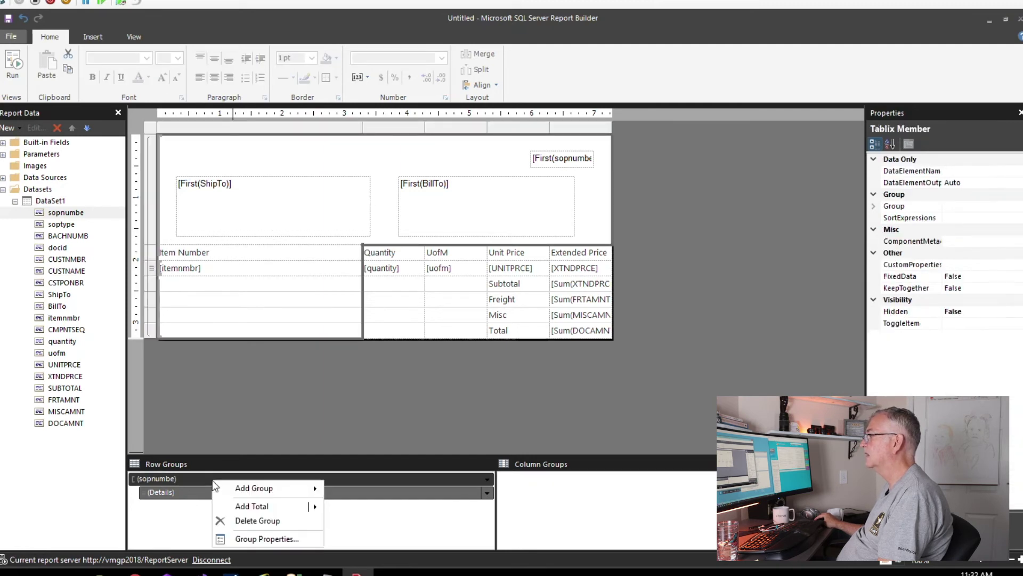
{"action": "left_click", "coordinate": [263, 541]}
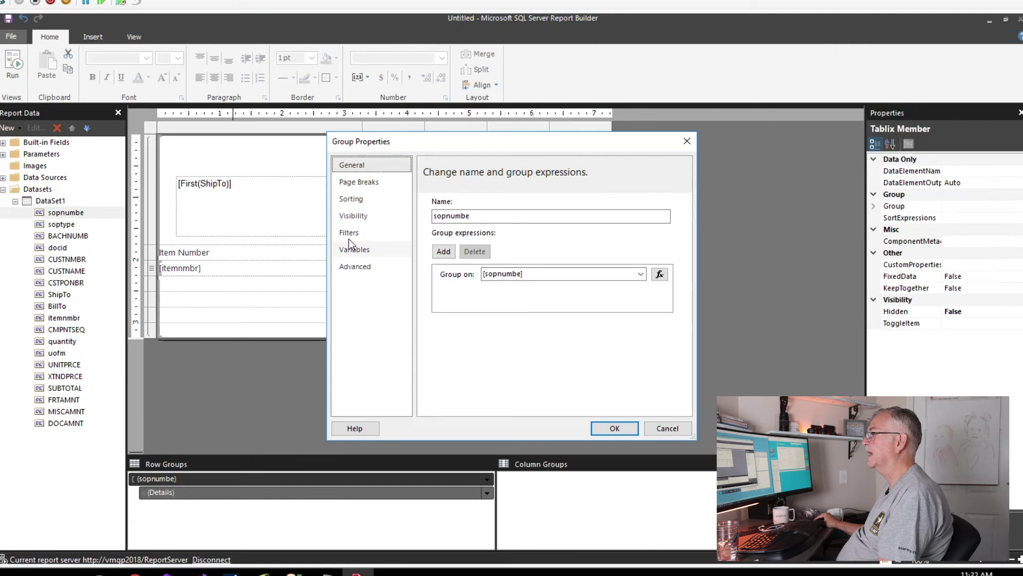
{"action": "left_click", "coordinate": [356, 182]}
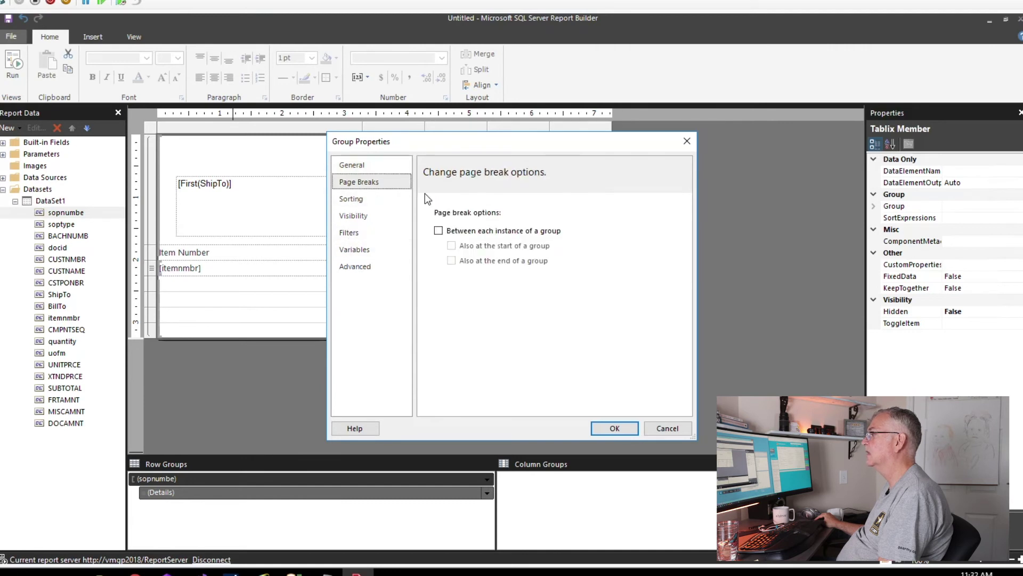
{"action": "left_click", "coordinate": [438, 230]}
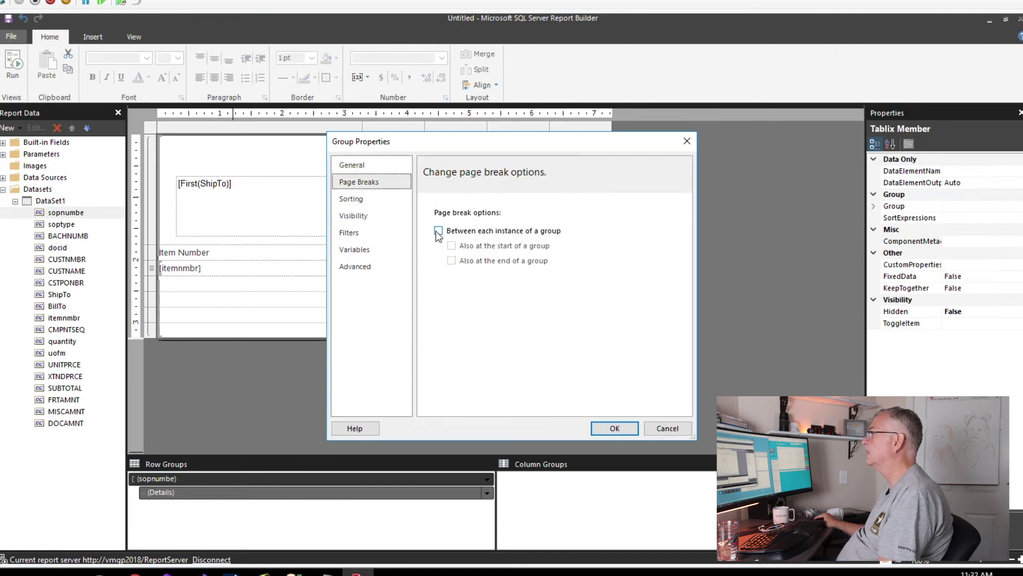
{"action": "left_click", "coordinate": [614, 431]}
{"action": "left_click", "coordinate": [386, 401]}
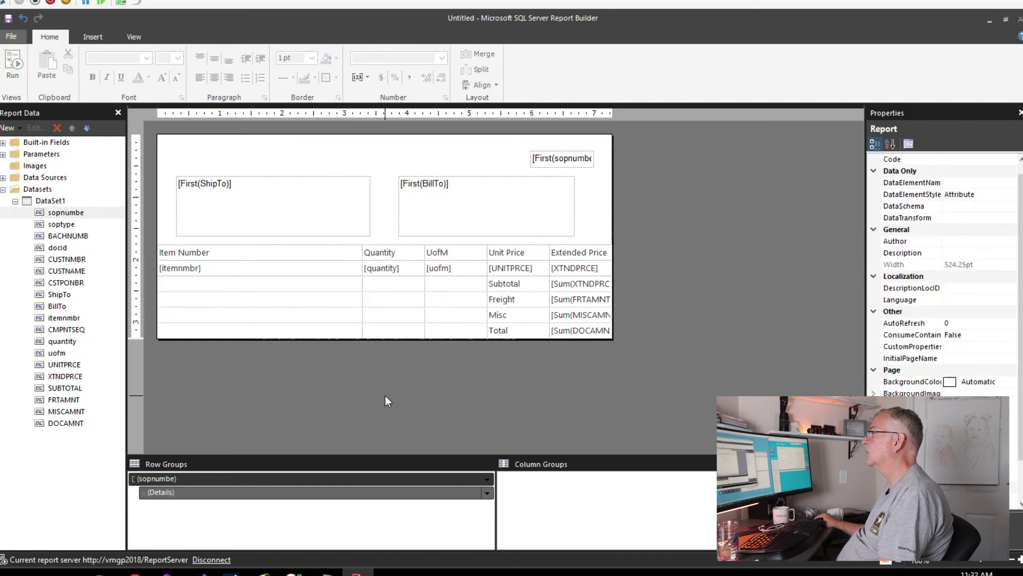
{"action": "left_click", "coordinate": [21, 68]}
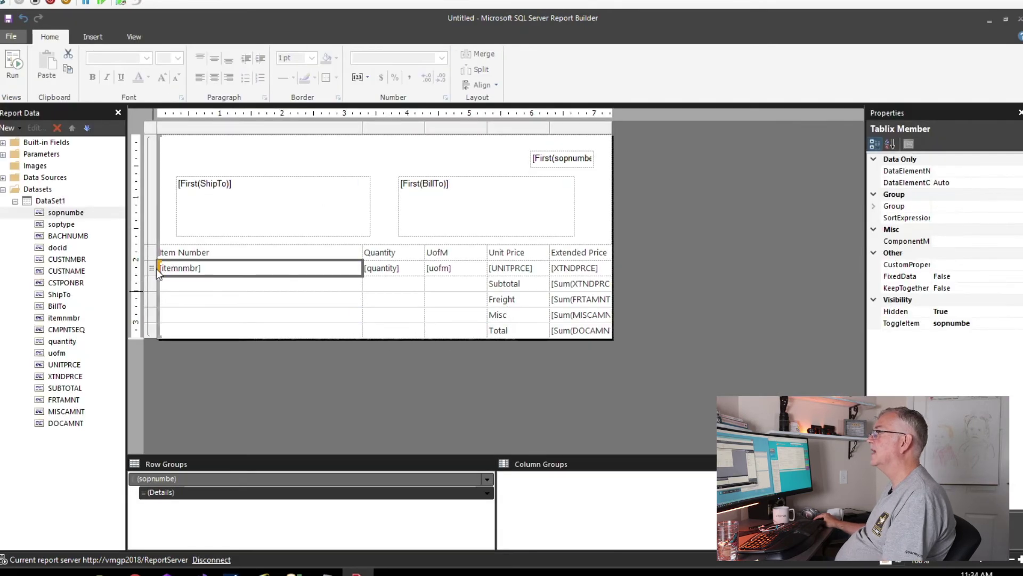
- Set the detail row visibility to Show with no sopnumbe toggle, then run the preview
{"action": "right_click", "coordinate": [152, 271]}
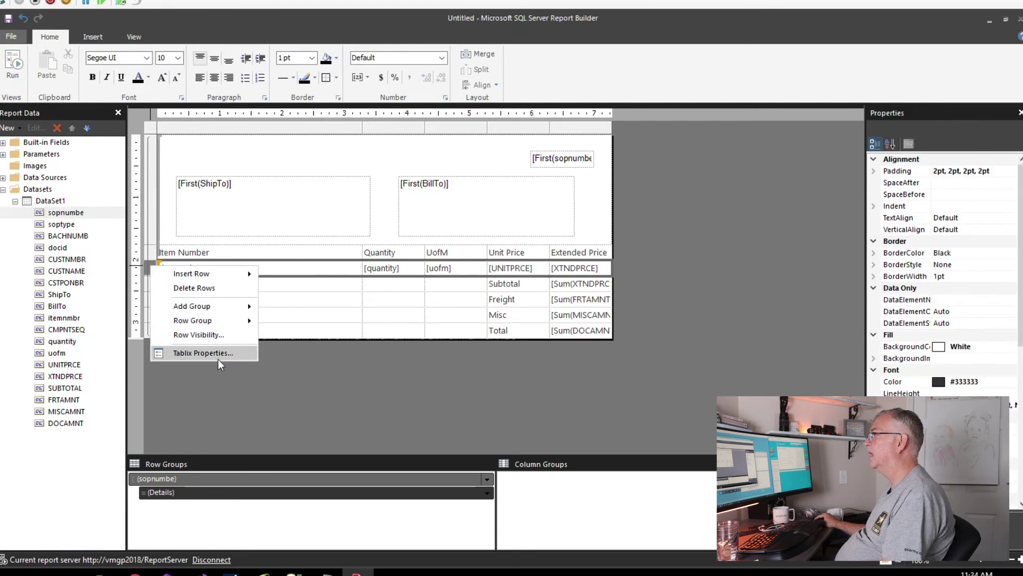
{"action": "left_click", "coordinate": [216, 337]}
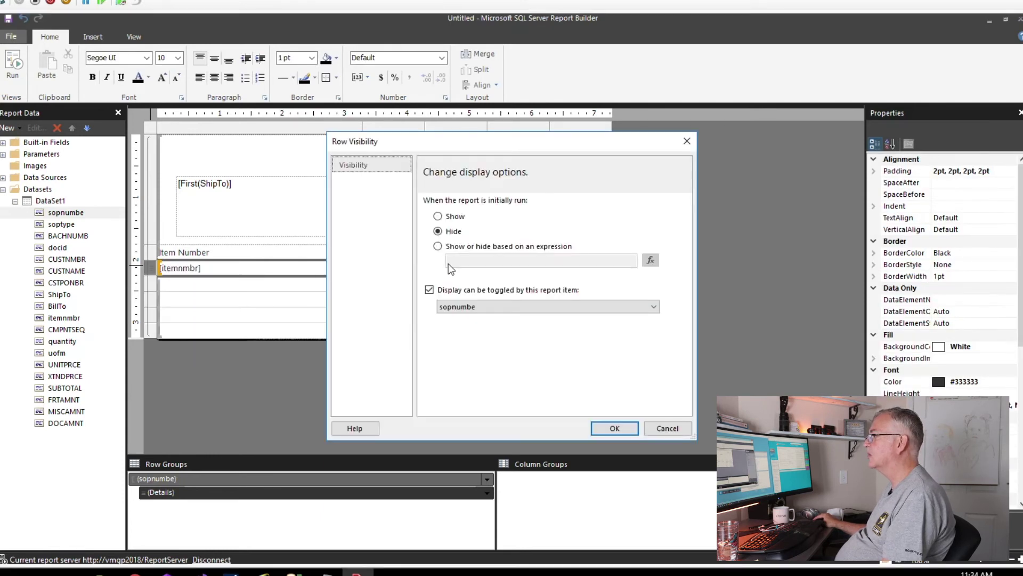
{"action": "left_click", "coordinate": [436, 220]}
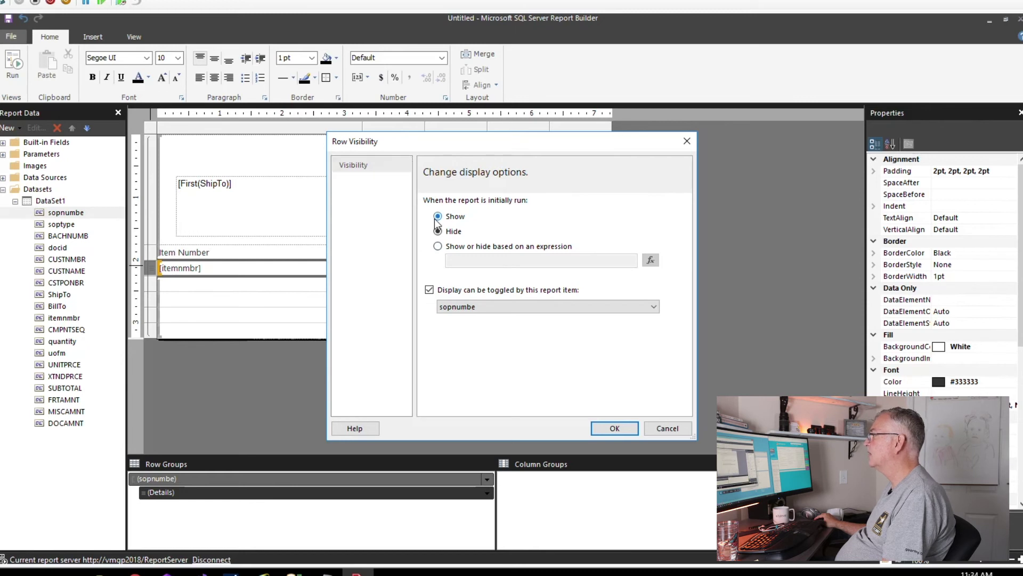
{"action": "left_click", "coordinate": [430, 295]}
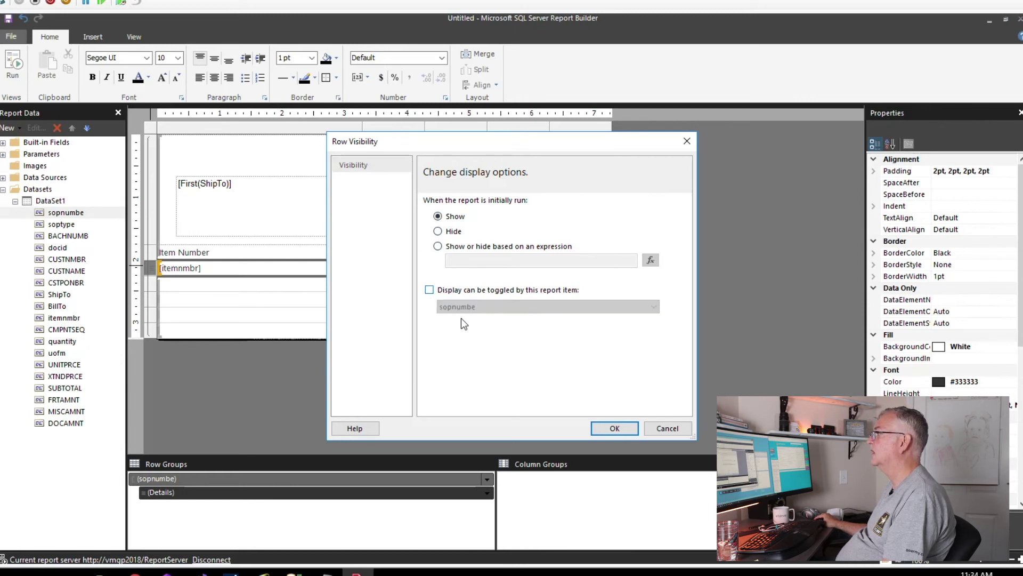
{"action": "left_click", "coordinate": [604, 429]}
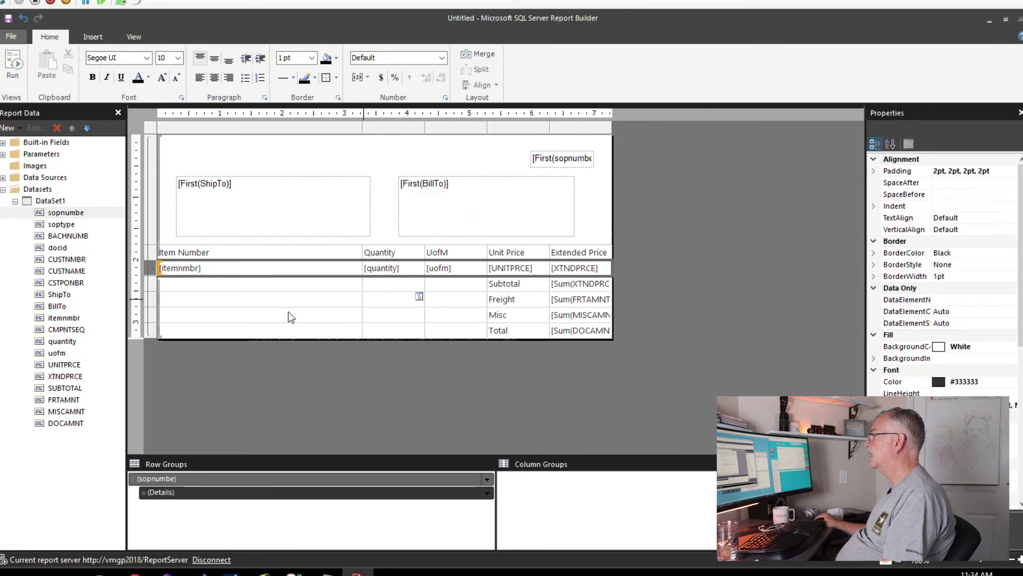
{"action": "left_click", "coordinate": [13, 65]}
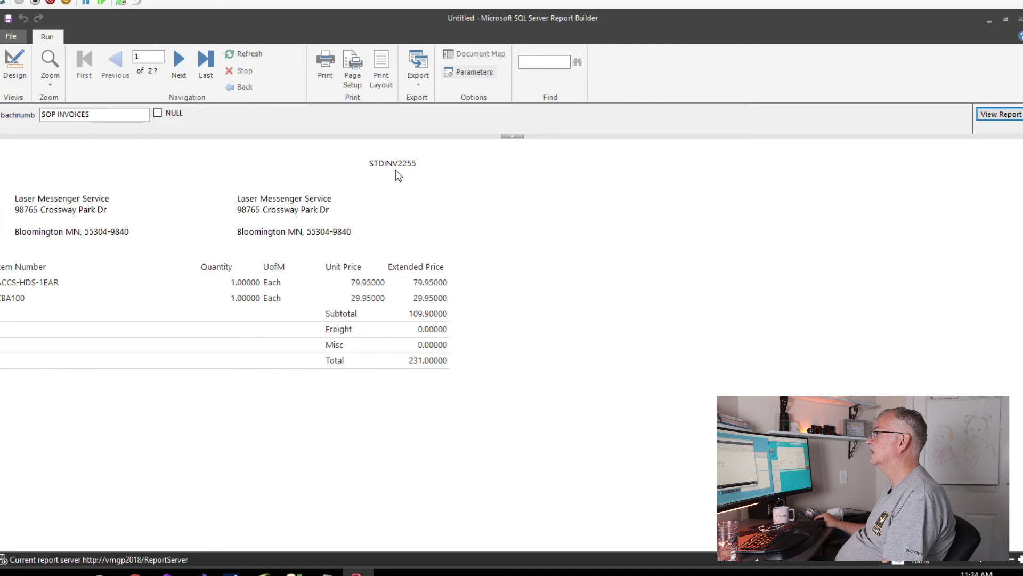
- Page forward to page 3 of 3 (STDINV2260), then return to design view
{"action": "left_click", "coordinate": [179, 62]}
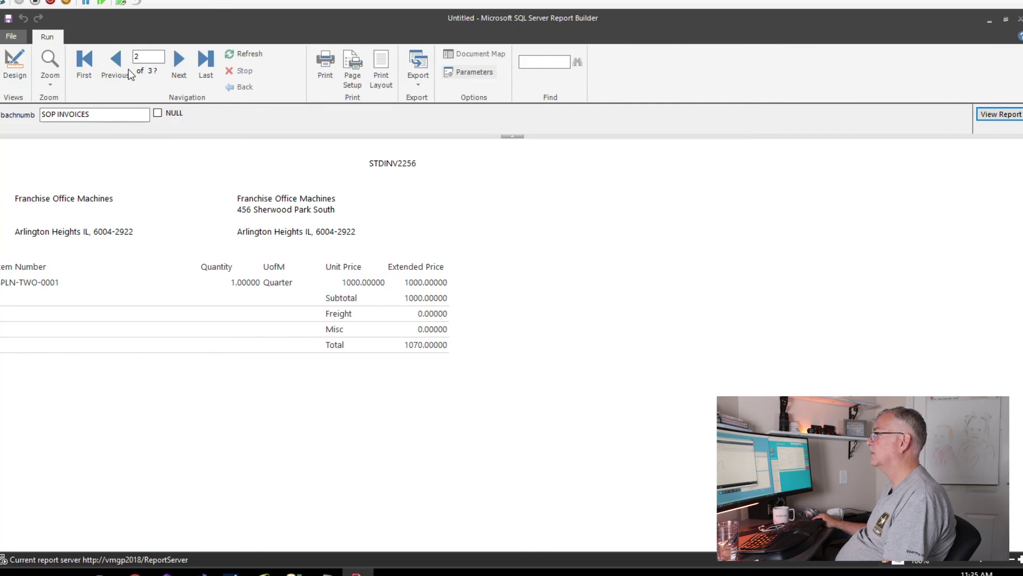
{"action": "left_click", "coordinate": [178, 63]}
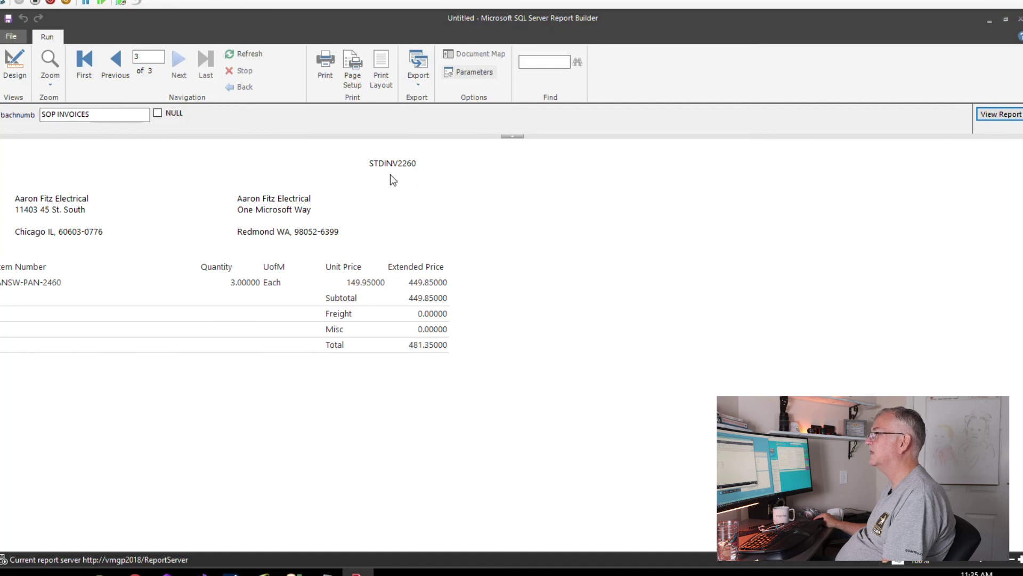
{"action": "left_click", "coordinate": [14, 65]}
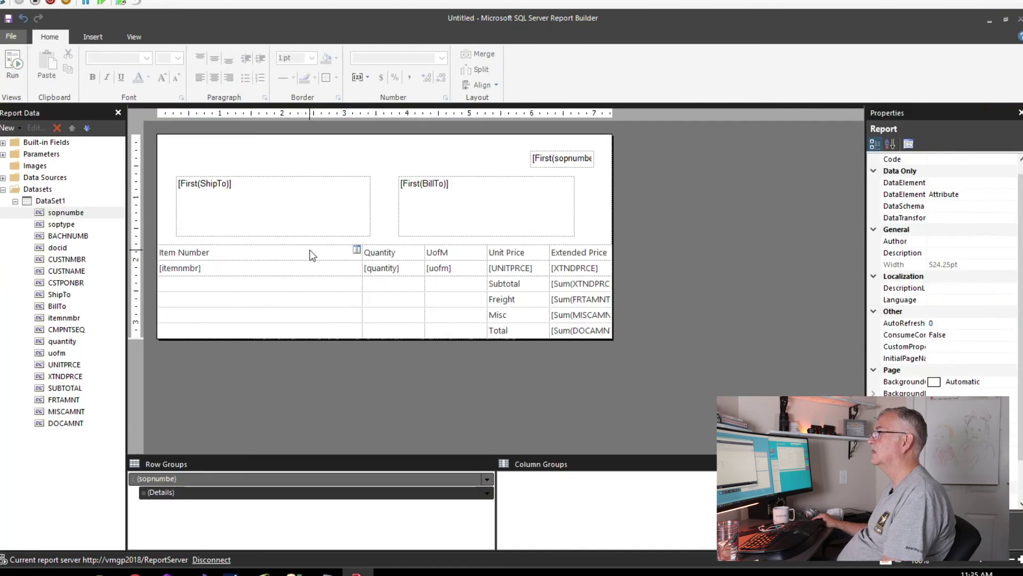